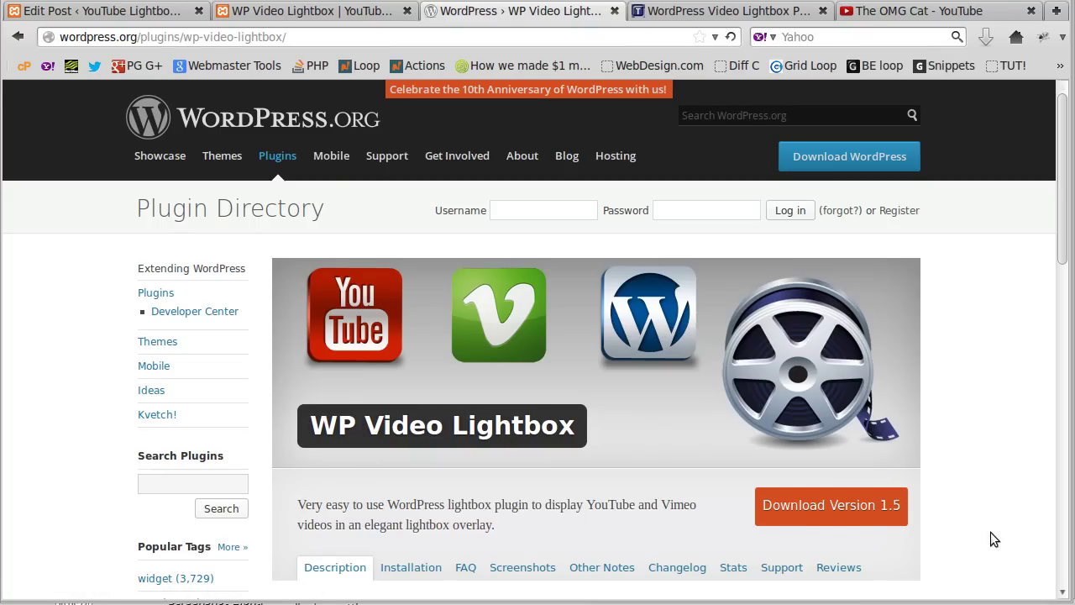
Step: Bring up the Tips and Tricks HQ plugin article and scroll to its example shortcodes
{"action": "scroll", "coordinate": [993, 531], "scroll_direction": "down", "scroll_amount": 6}
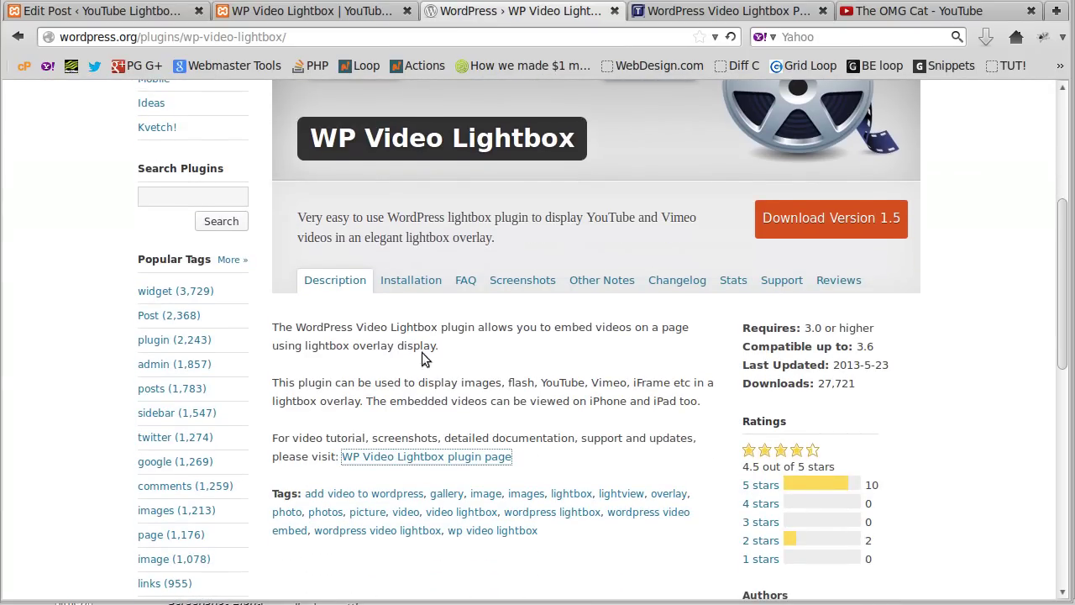
{"action": "left_click", "coordinate": [408, 434]}
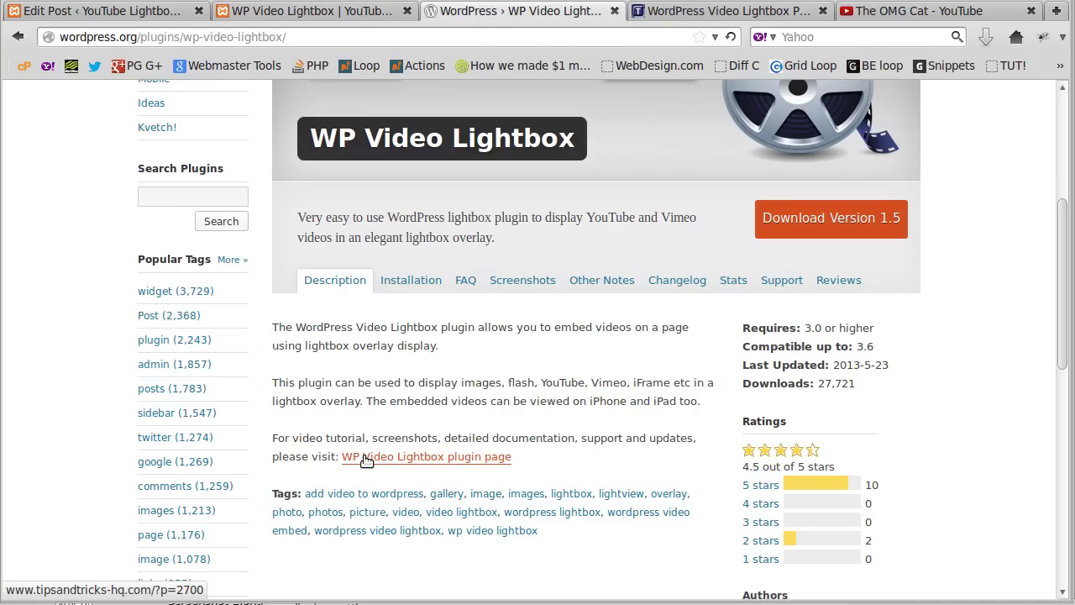
{"action": "left_click", "coordinate": [681, 12]}
{"action": "scroll", "coordinate": [335, 361], "scroll_direction": "down", "scroll_amount": 10}
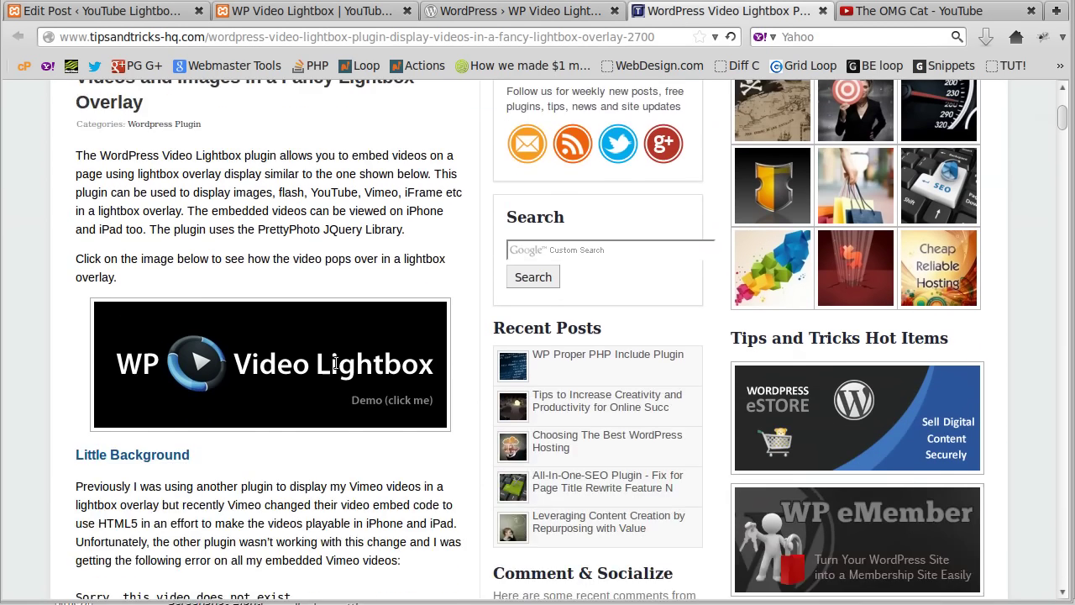
{"action": "scroll", "coordinate": [335, 362], "scroll_direction": "down", "scroll_amount": 8}
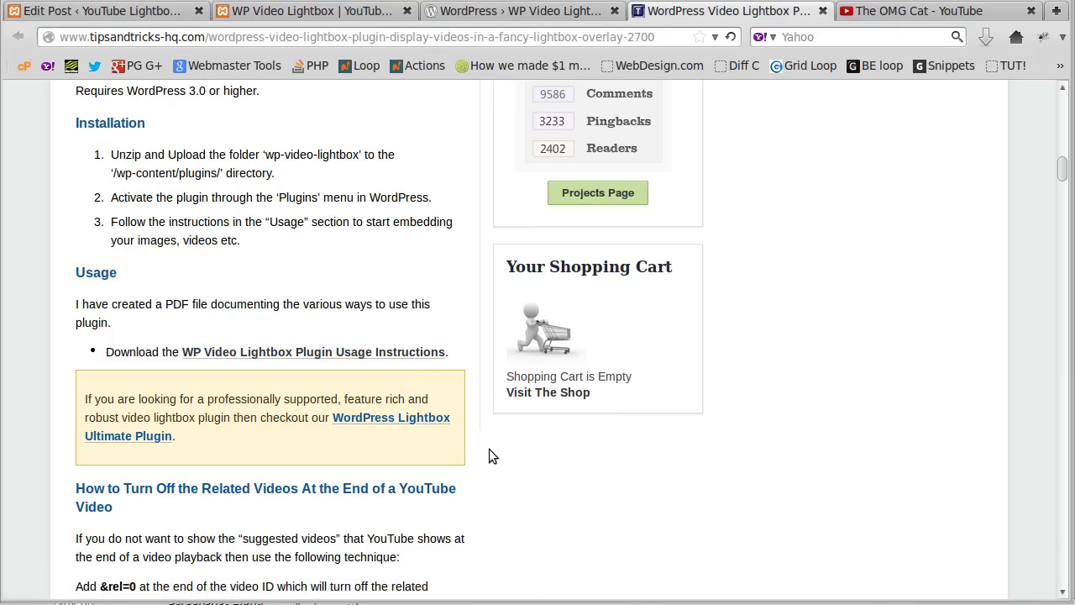
{"action": "scroll", "coordinate": [494, 455], "scroll_direction": "down", "scroll_amount": 5}
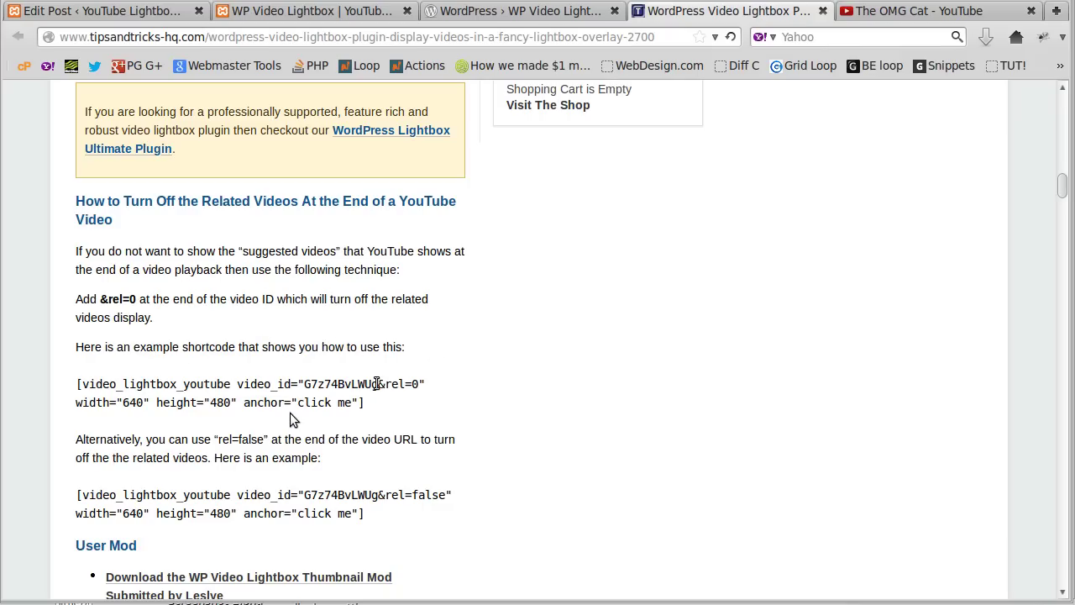
Step: Copy the second example shortcode, the one ending in &rel=false
{"action": "left_click_drag", "start_coordinate": [377, 383], "coordinate": [416, 384]}
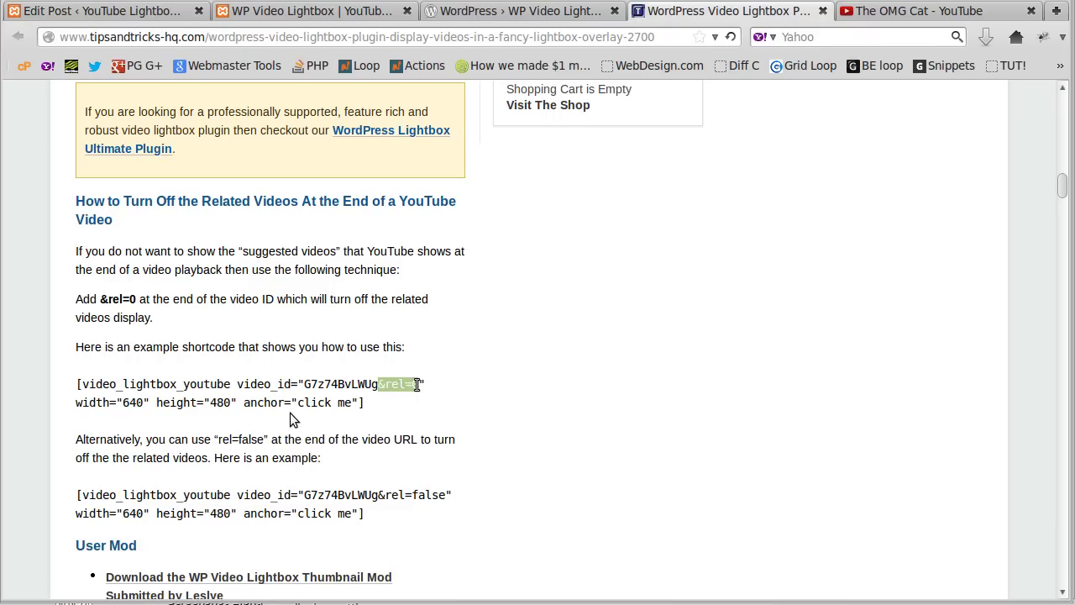
{"action": "left_click", "coordinate": [406, 529]}
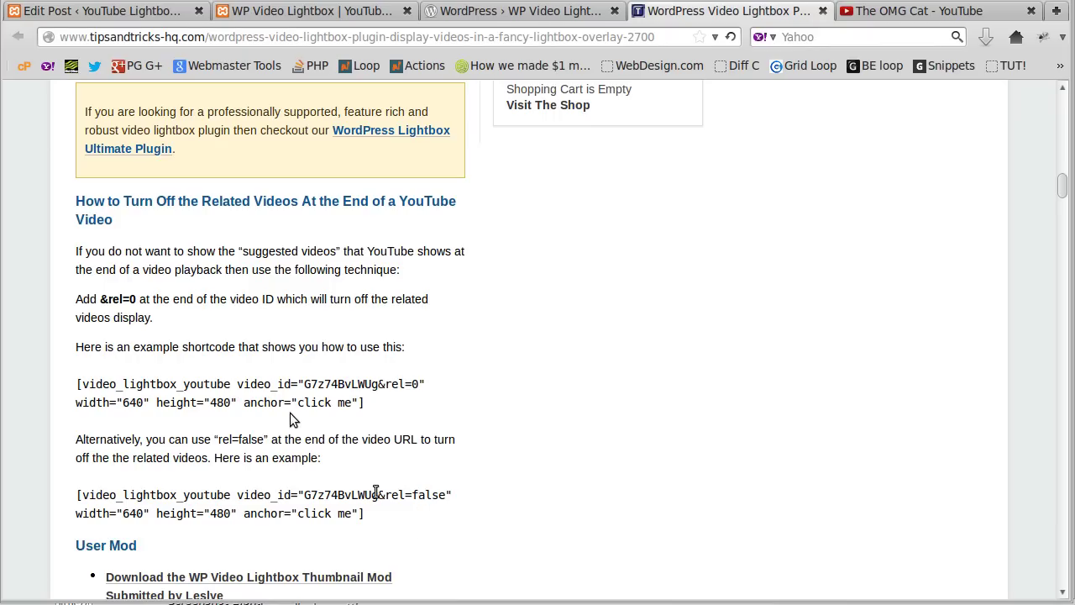
{"action": "left_click_drag", "start_coordinate": [377, 494], "coordinate": [448, 496]}
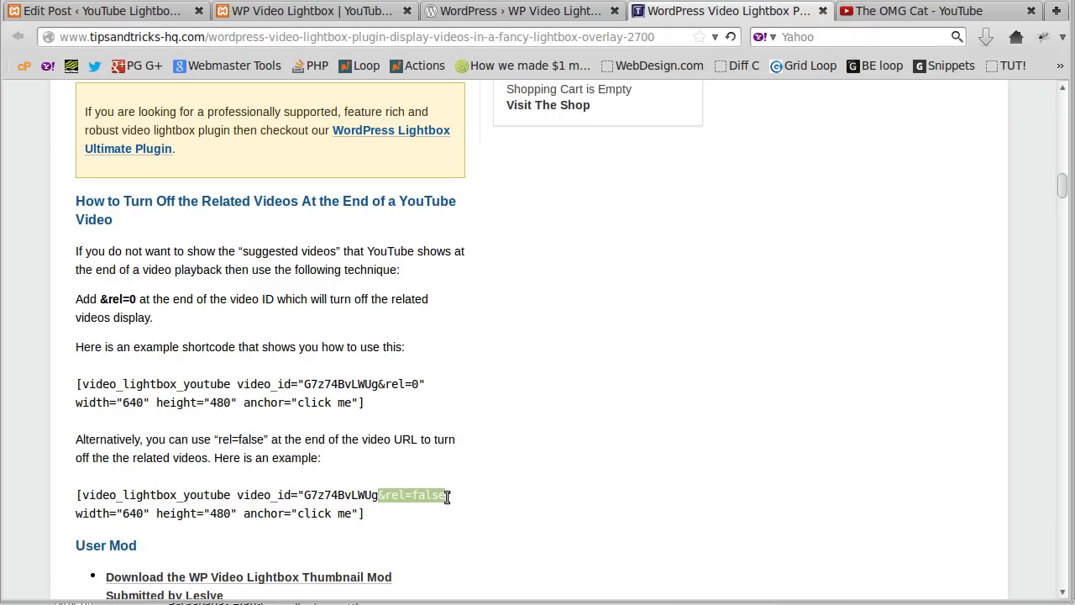
{"action": "left_click", "coordinate": [370, 516]}
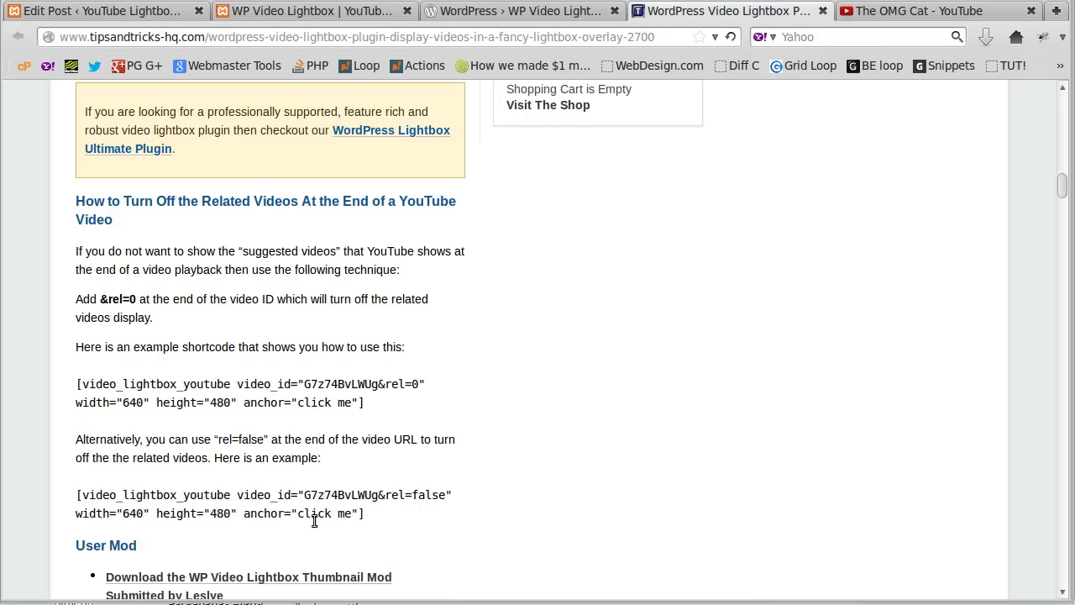
{"action": "left_click_drag", "start_coordinate": [369, 513], "coordinate": [91, 494]}
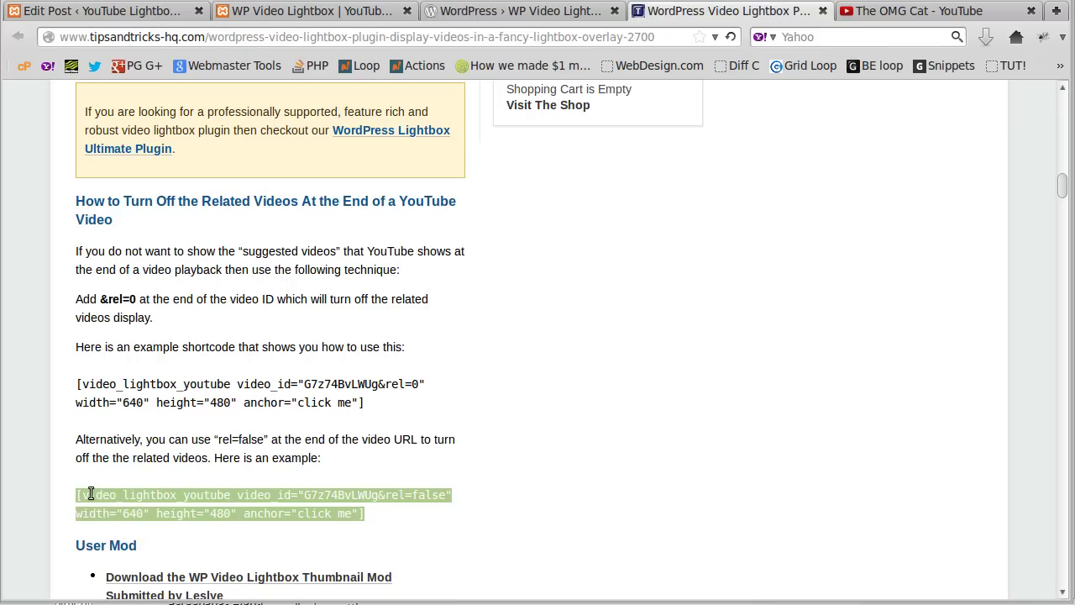
{"action": "right_click", "coordinate": [91, 496]}
{"action": "left_click", "coordinate": [116, 503]}
Step: In Visual mode, paste the &rel=false lightbox shortcode as a new paragraph after the first paragraph
{"action": "left_click", "coordinate": [158, 11]}
{"action": "left_click", "coordinate": [170, 418]}
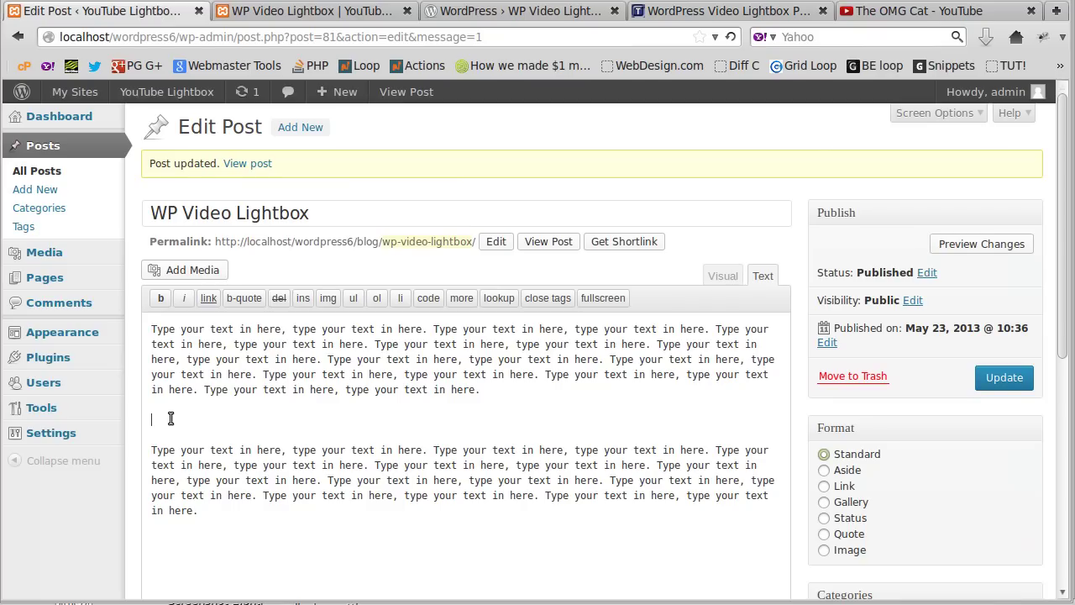
{"action": "left_click", "coordinate": [728, 282]}
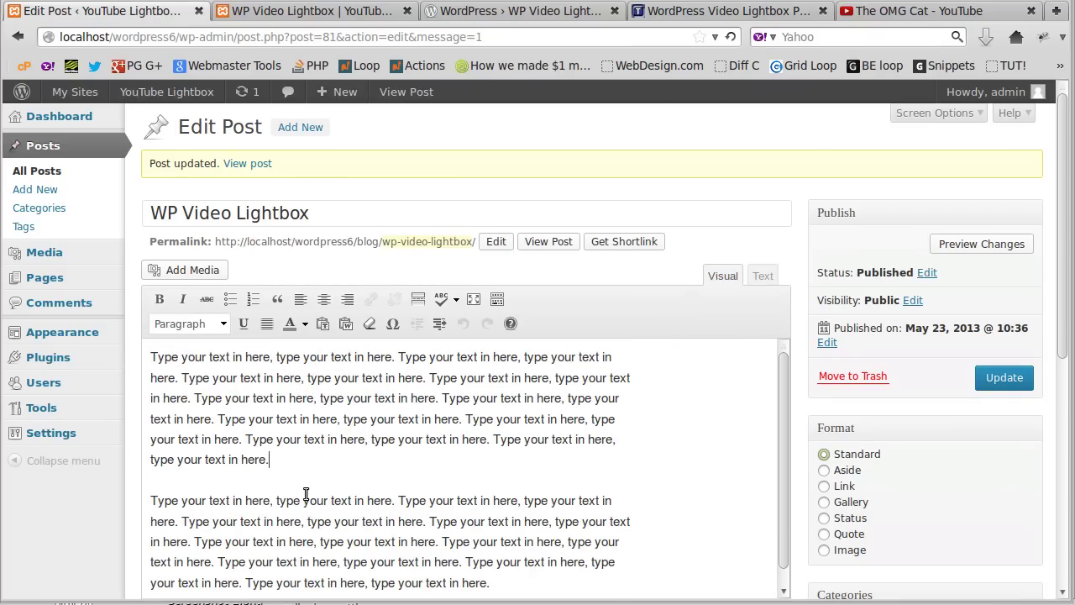
{"action": "key", "text": "Return"}
{"action": "key", "text": "ctrl+v"}
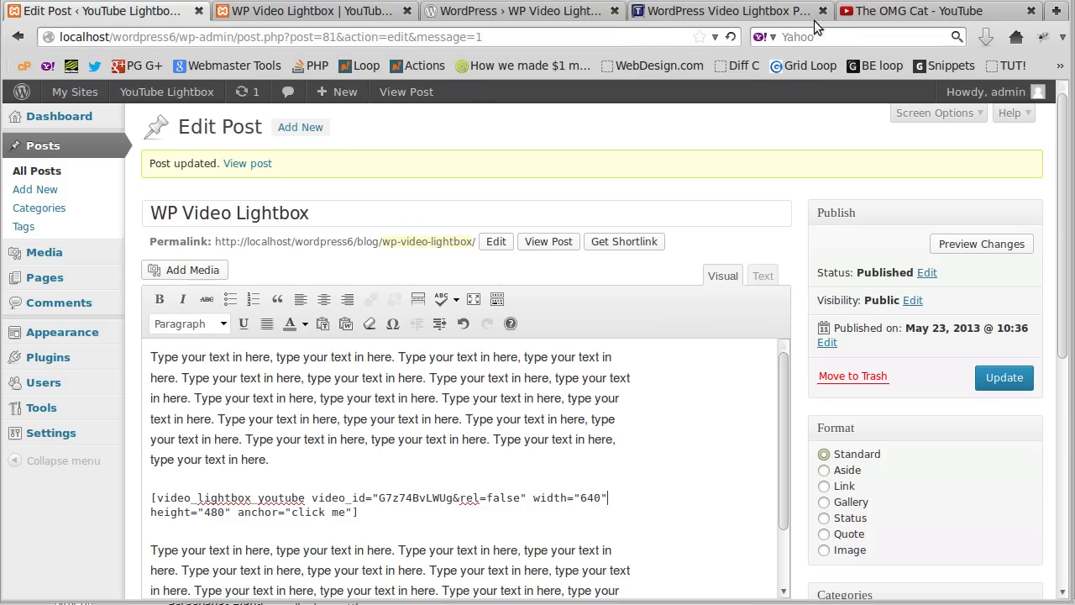
{"action": "left_click", "coordinate": [882, 11]}
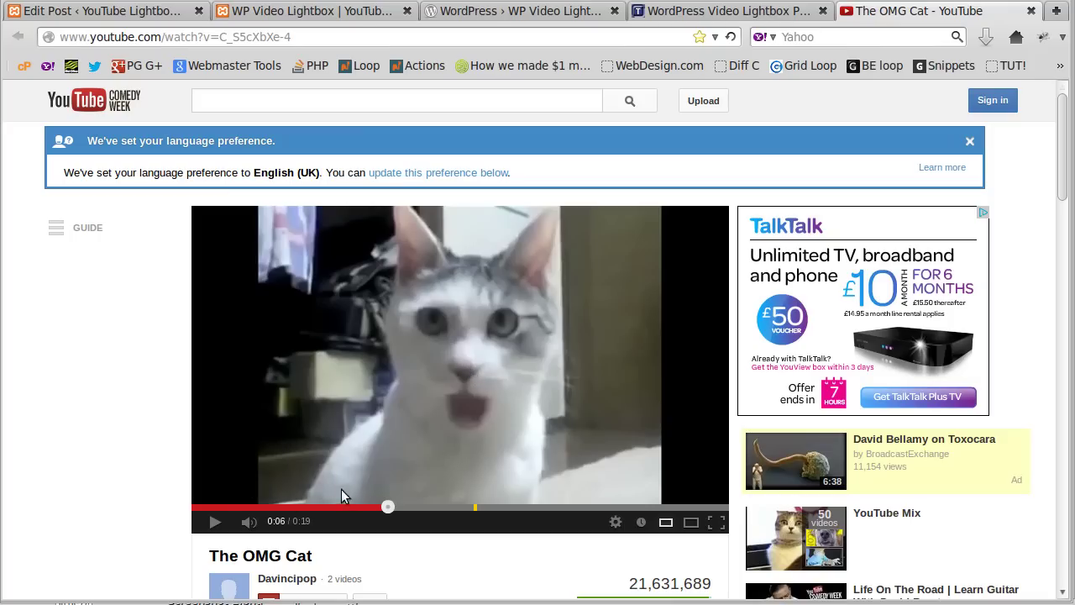
Step: Show The OMG Cat's share embed code with the video size set to 640 × 480
{"action": "scroll", "coordinate": [118, 396], "scroll_direction": "down", "scroll_amount": 3}
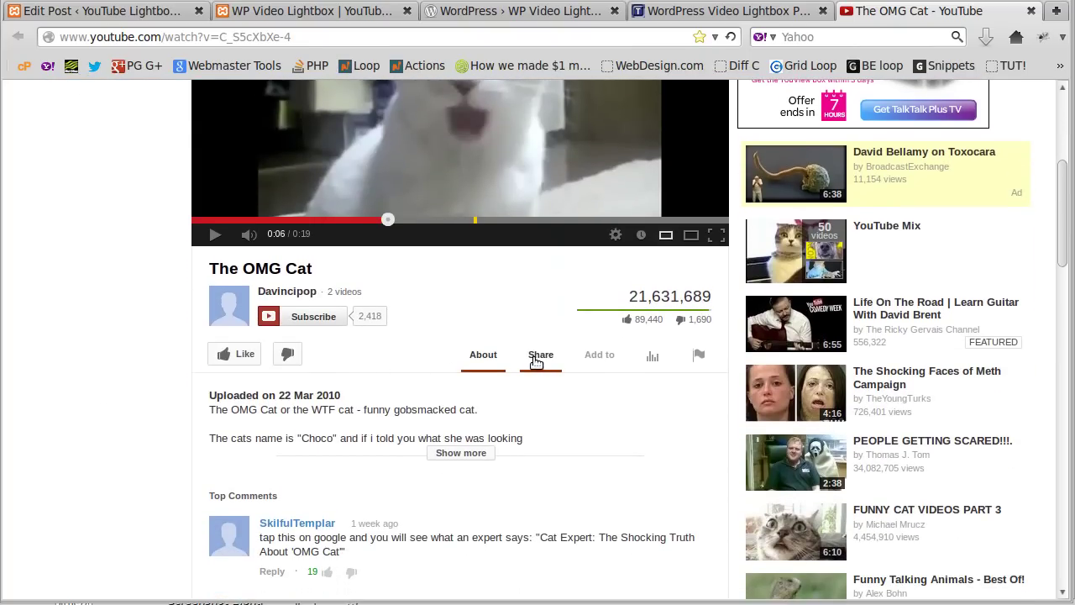
{"action": "left_click", "coordinate": [538, 358]}
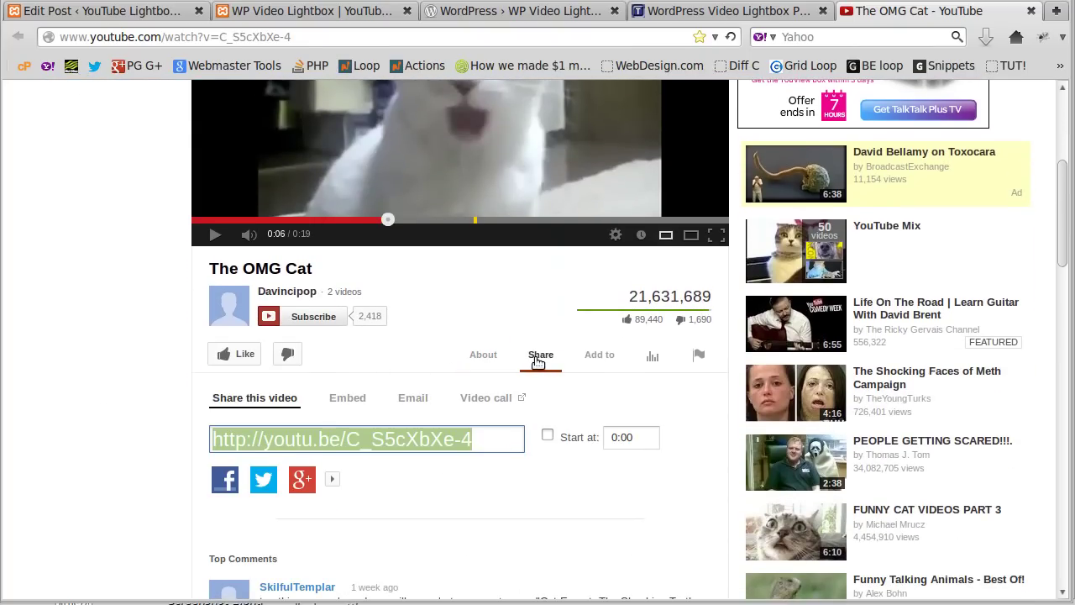
{"action": "left_click", "coordinate": [344, 399]}
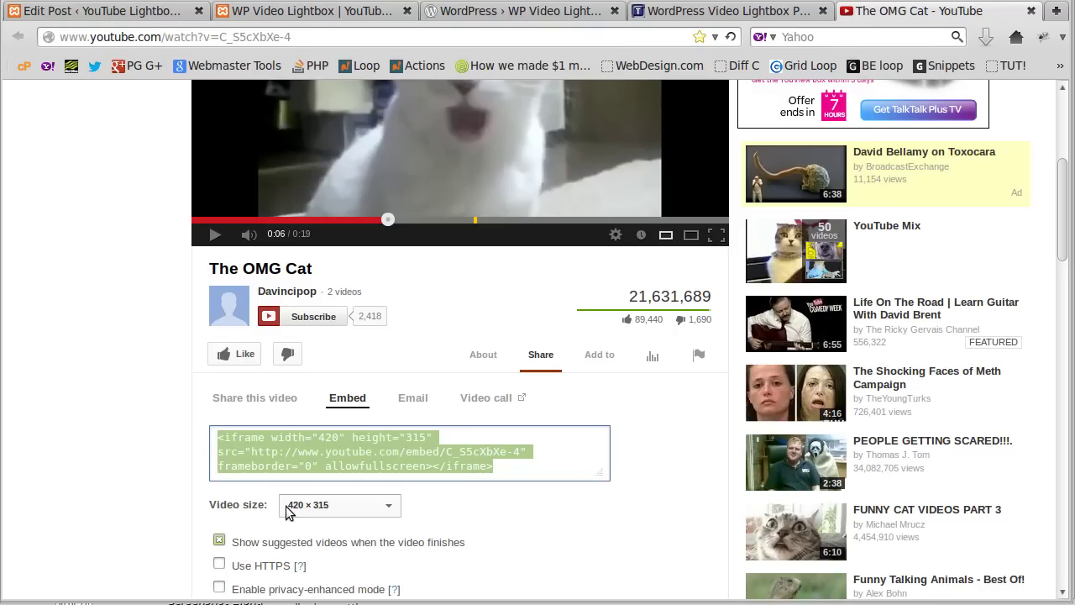
{"action": "left_click", "coordinate": [311, 507]}
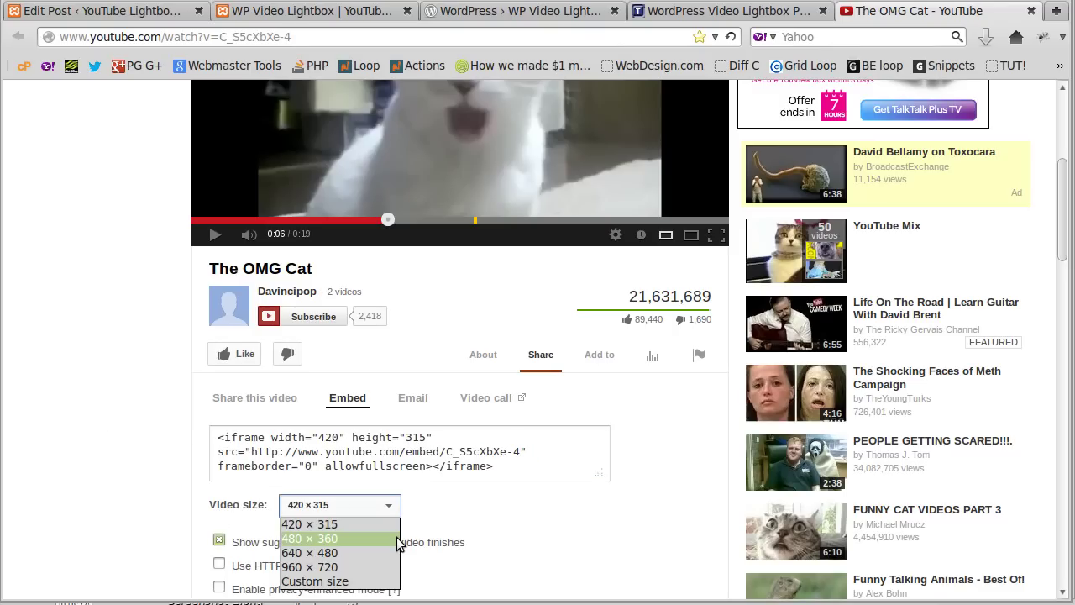
{"action": "left_click", "coordinate": [345, 552]}
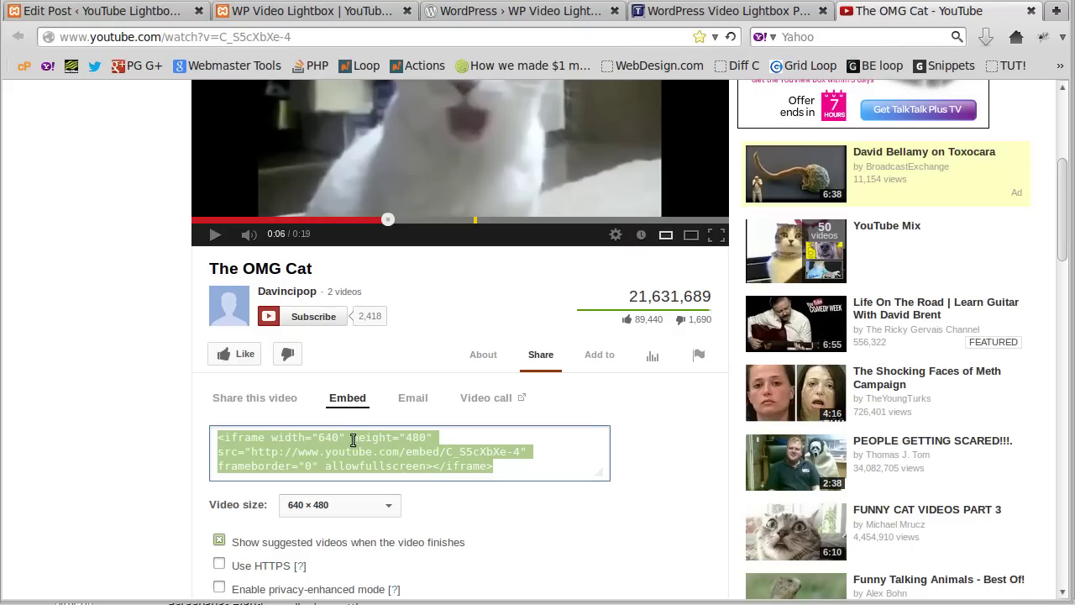
Step: Paste the 640 × 480 iframe embed code into Pluma's Unsaved Document 2
{"action": "key", "text": "alt+Tab"}
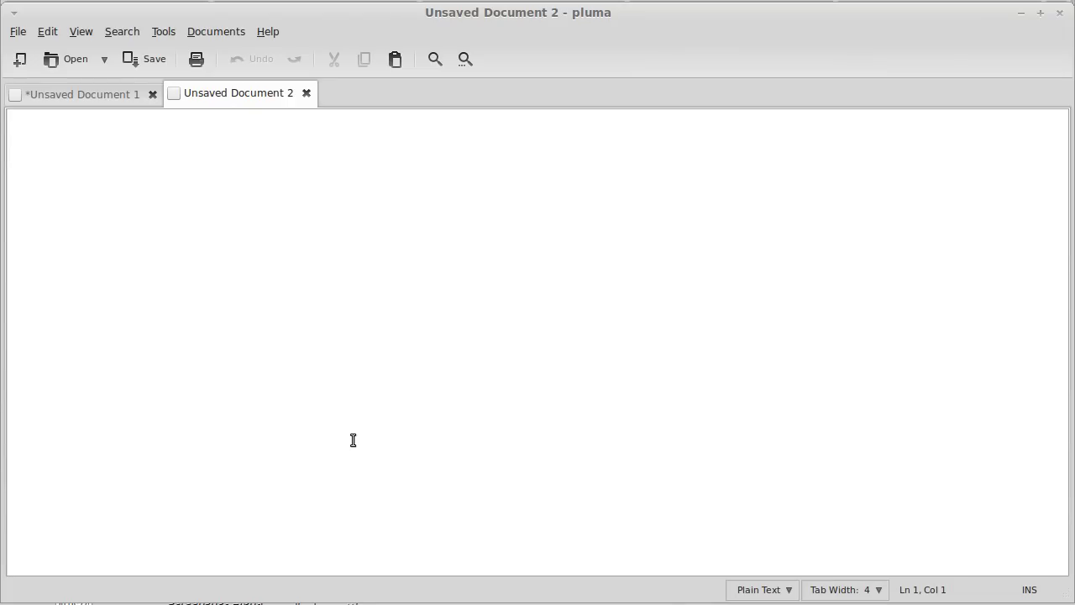
{"action": "key", "text": "ctrl+v"}
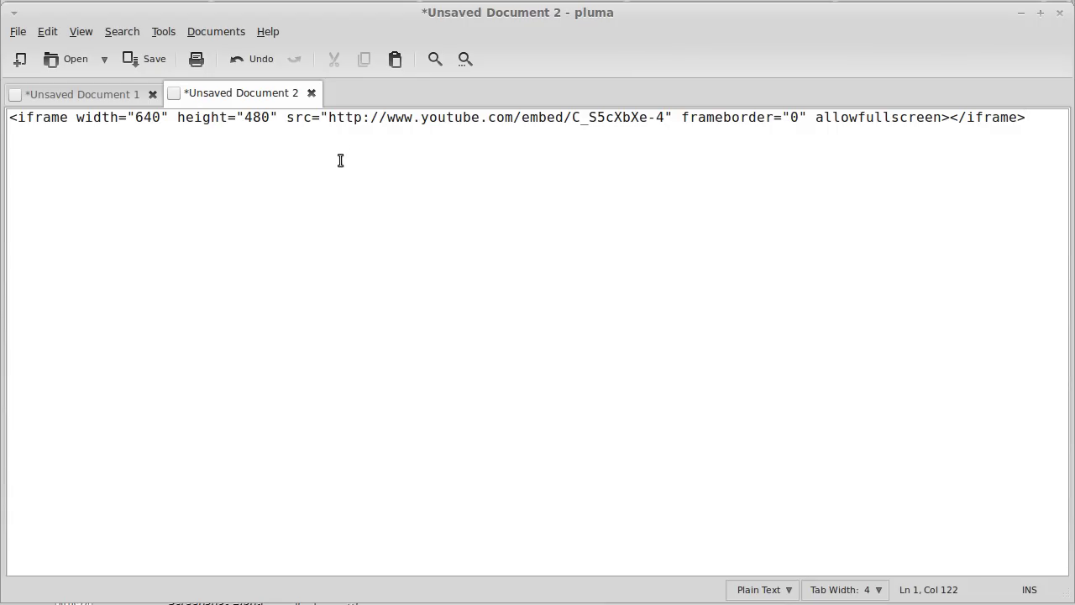
{"action": "left_click_drag", "start_coordinate": [287, 118], "coordinate": [312, 118]}
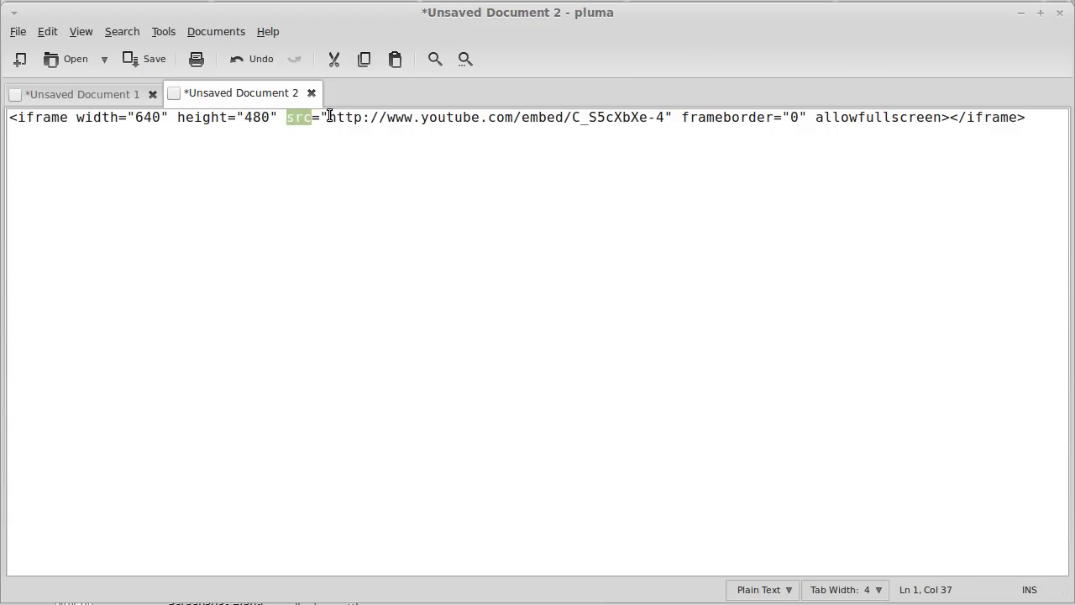
{"action": "left_click", "coordinate": [329, 118]}
Step: Copy the video ID C_S5cXbXe-4 from the embed URL
{"action": "left_click_drag", "start_coordinate": [325, 117], "coordinate": [320, 118]}
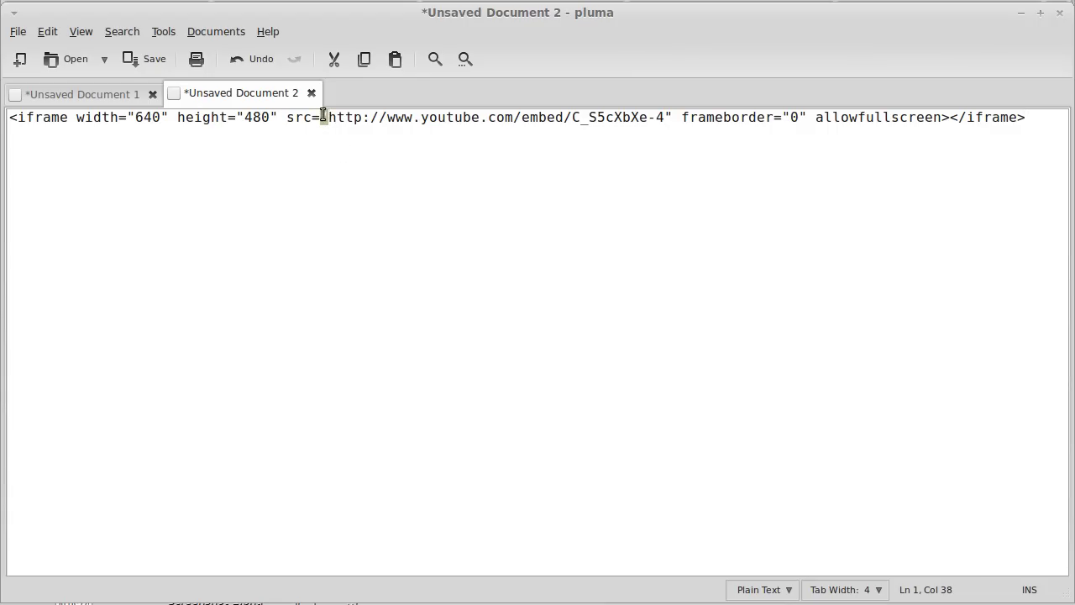
{"action": "left_click", "coordinate": [669, 118]}
{"action": "left_click_drag", "start_coordinate": [669, 118], "coordinate": [673, 118]}
{"action": "left_click", "coordinate": [639, 117]}
{"action": "left_click_drag", "start_coordinate": [573, 117], "coordinate": [664, 117]}
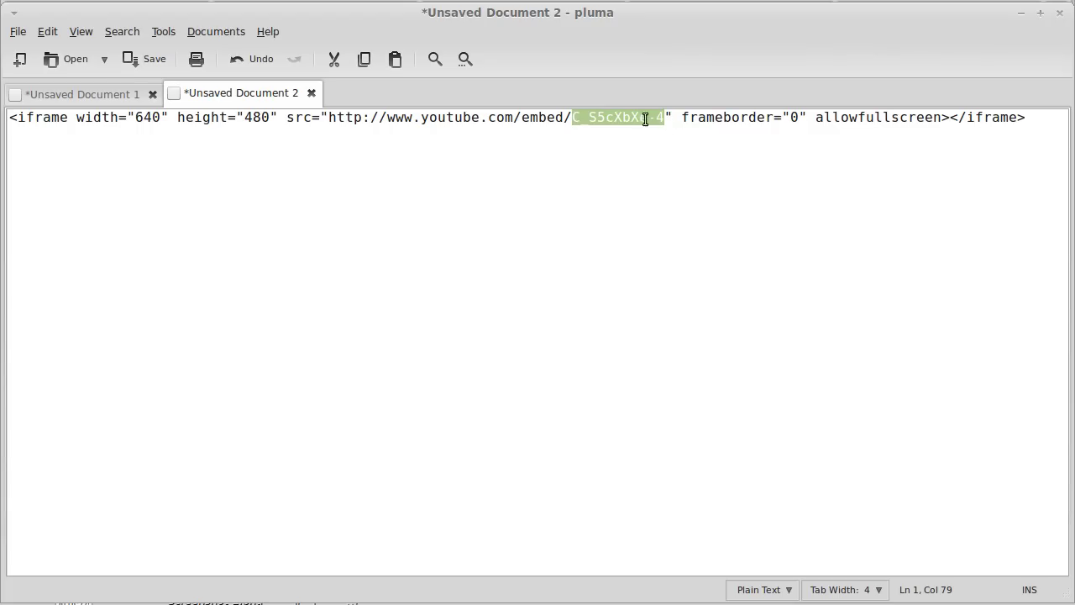
{"action": "right_click", "coordinate": [636, 114]}
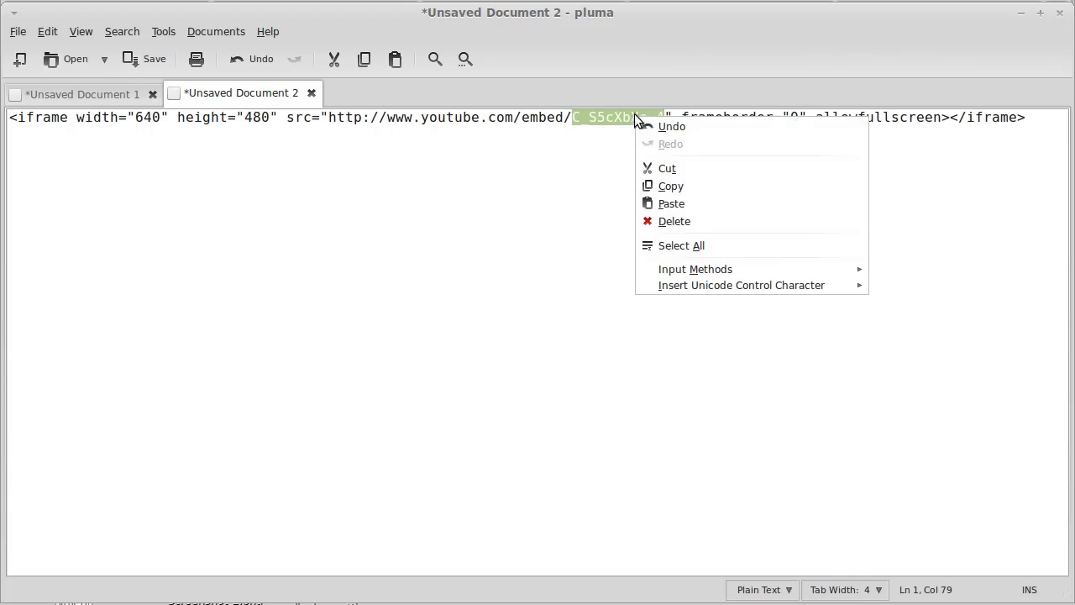
{"action": "left_click", "coordinate": [654, 188]}
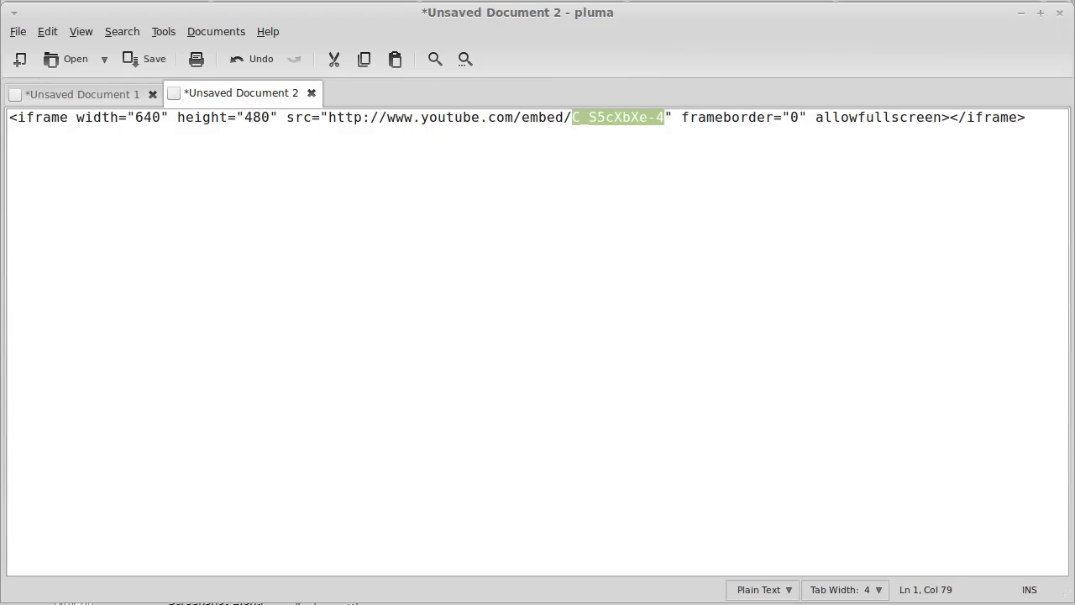
{"action": "key", "text": "alt+Tab"}
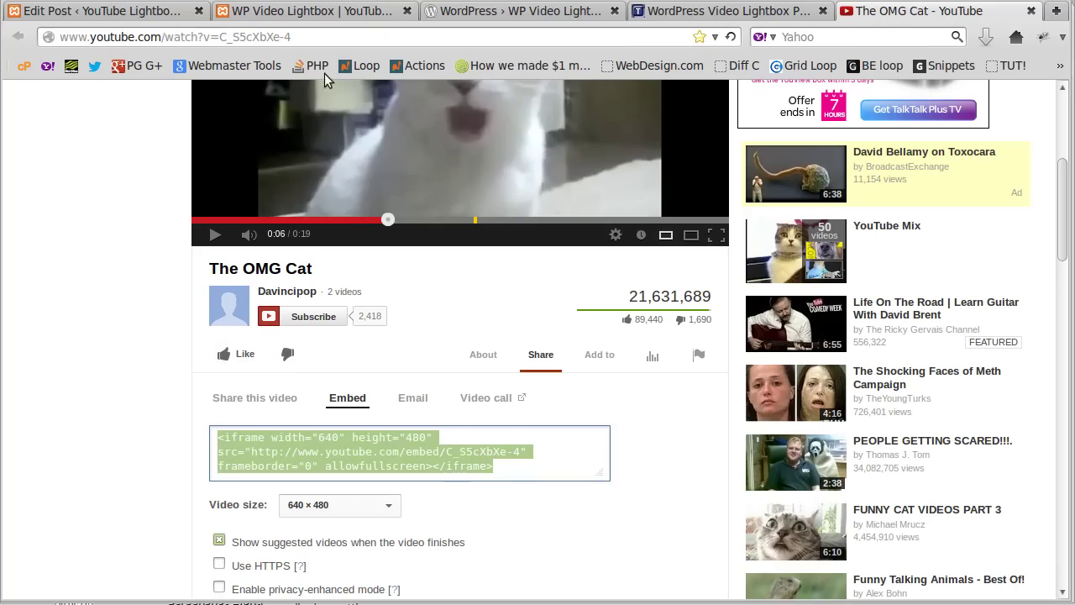
Step: Replace the shortcode's video_id G7z74BvLWUg with the pasted ID C_S5cXbXe-4
{"action": "left_click", "coordinate": [155, 14]}
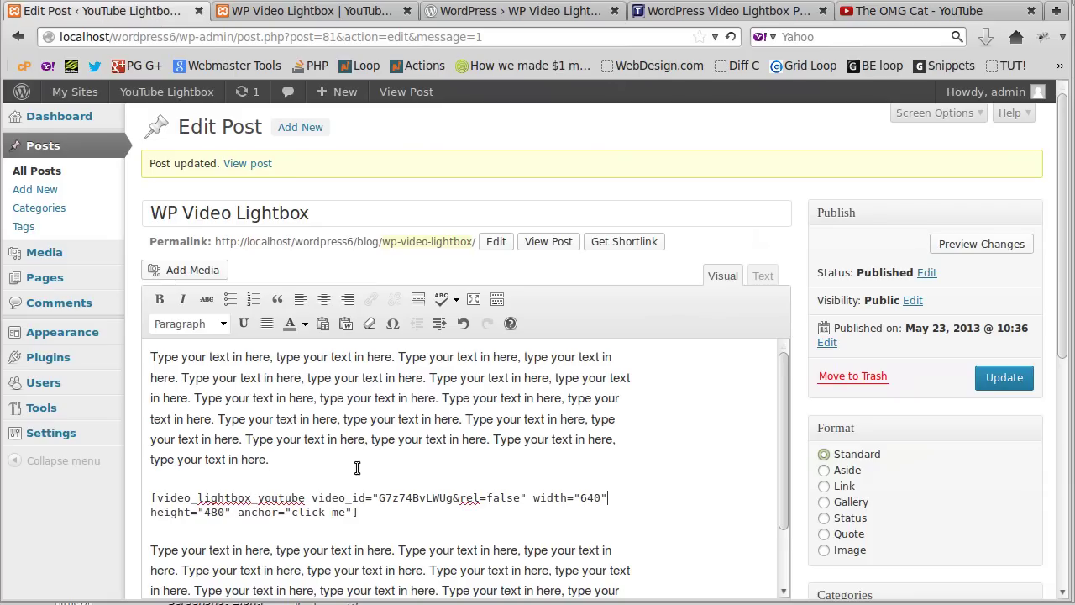
{"action": "scroll", "coordinate": [375, 463], "scroll_direction": "down", "scroll_amount": 1}
{"action": "scroll", "coordinate": [374, 464], "scroll_direction": "down", "scroll_amount": 1}
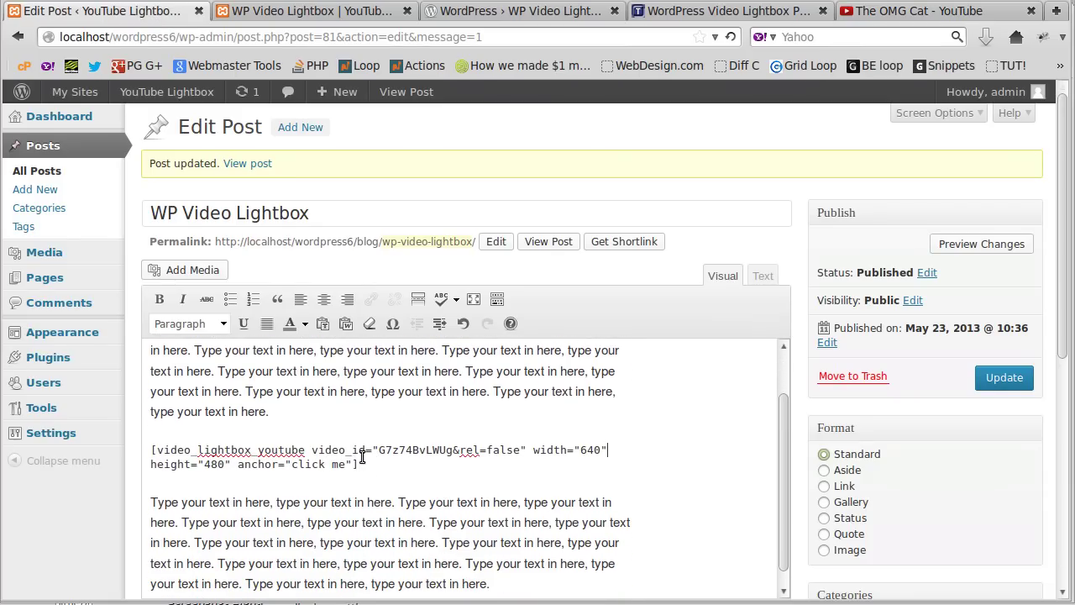
{"action": "left_click_drag", "start_coordinate": [378, 449], "coordinate": [451, 449]}
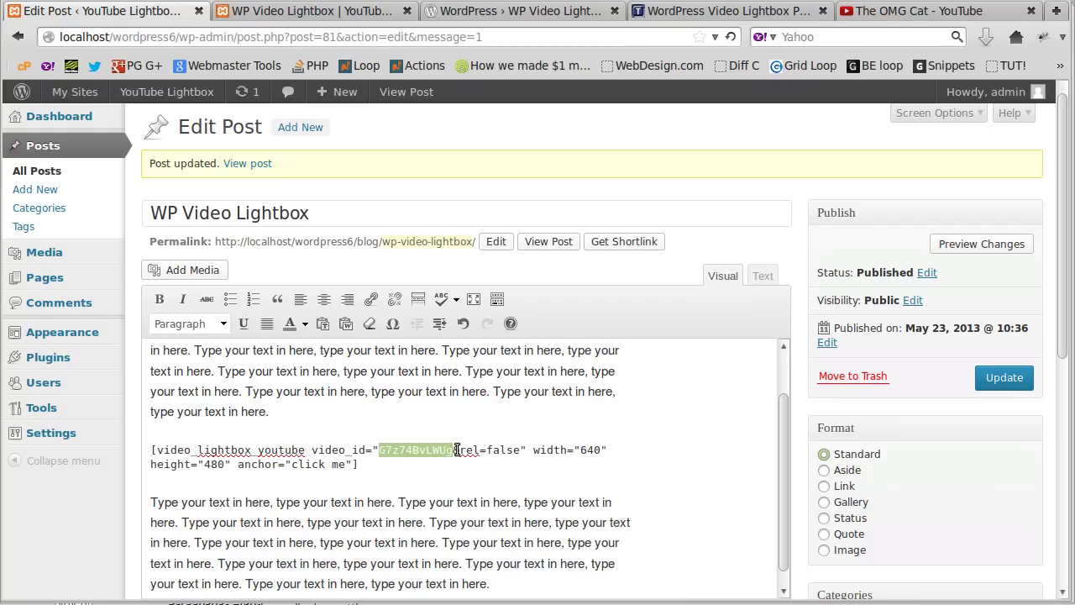
{"action": "left_click_drag", "start_coordinate": [451, 449], "coordinate": [380, 449]}
{"action": "key", "text": "ctrl+v"}
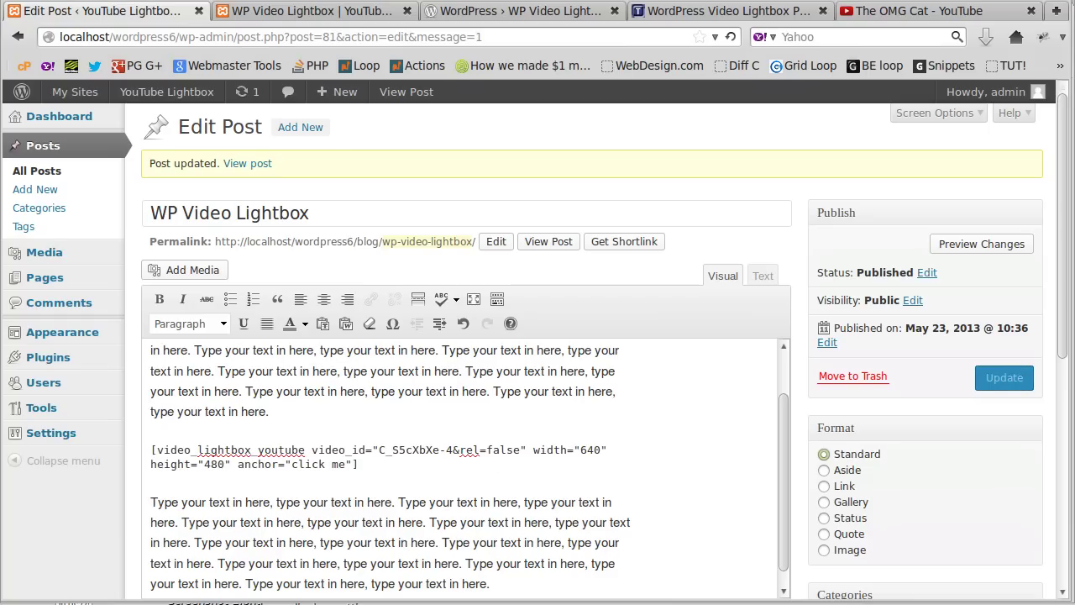
Step: Compare against the Pluma embed code and check the shortcode's width 640 and height 480
{"action": "key", "text": "alt+Tab"}
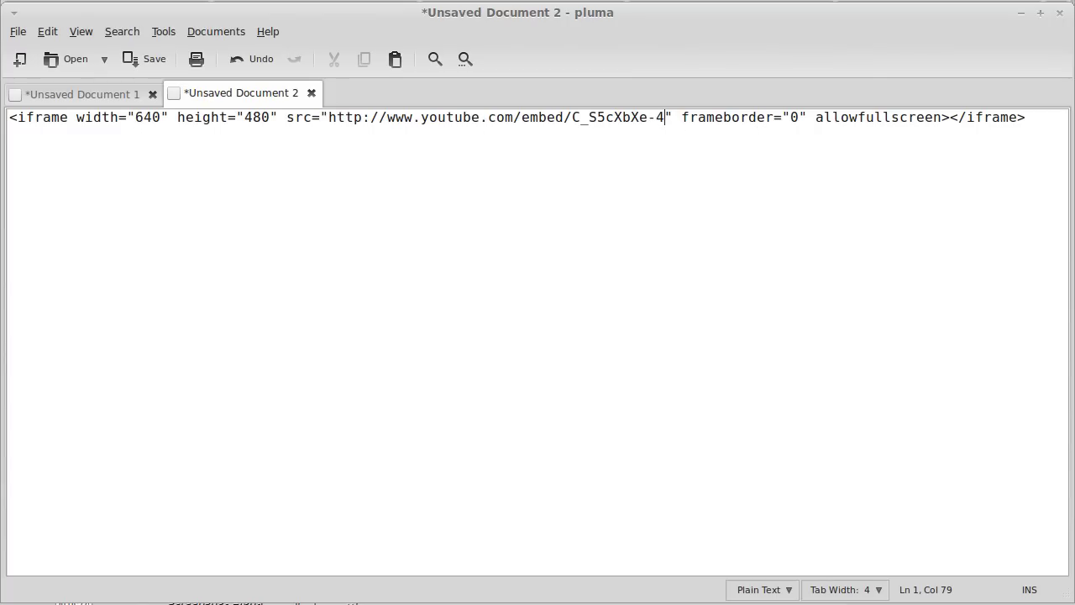
{"action": "key", "text": "alt+Tab"}
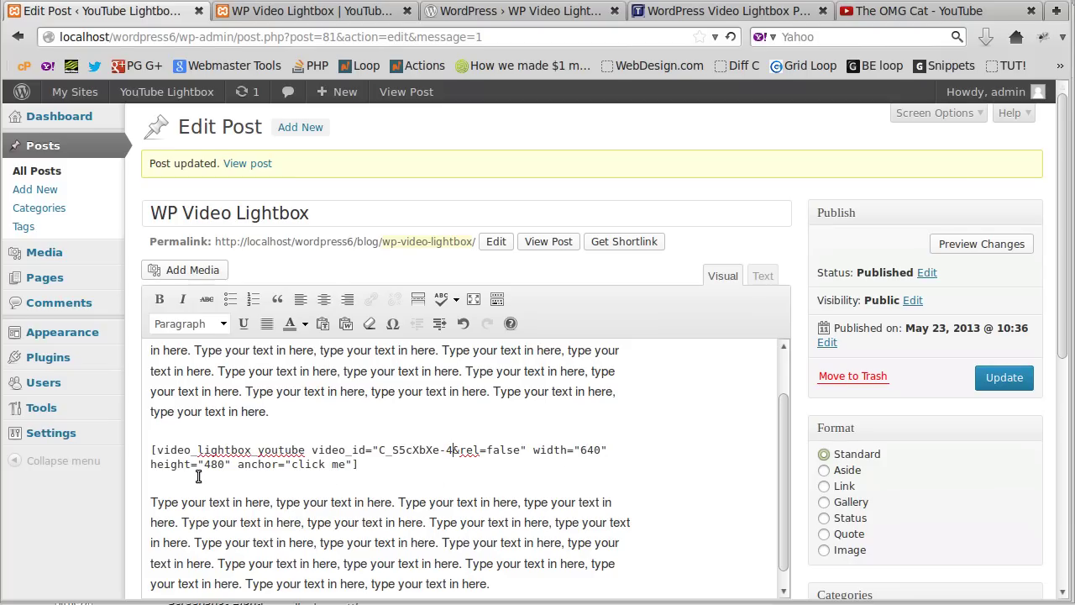
{"action": "double_click", "coordinate": [595, 450]}
{"action": "left_click_drag", "start_coordinate": [204, 464], "coordinate": [217, 468]}
{"action": "key", "text": "End"}
Step: Update the post and view the published post page
{"action": "left_click", "coordinate": [1000, 386]}
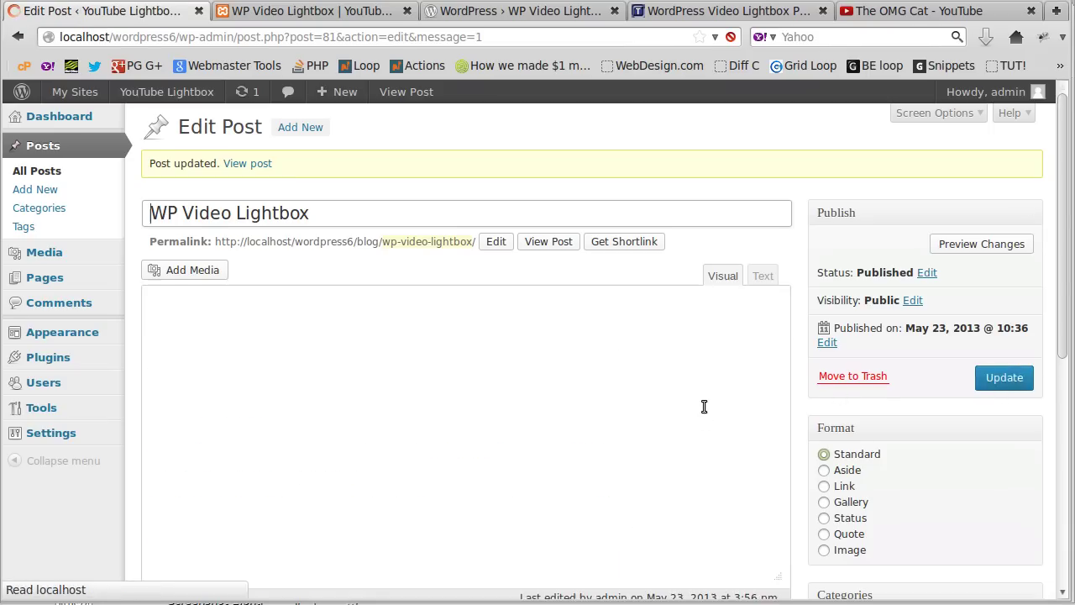
{"action": "left_click", "coordinate": [550, 242]}
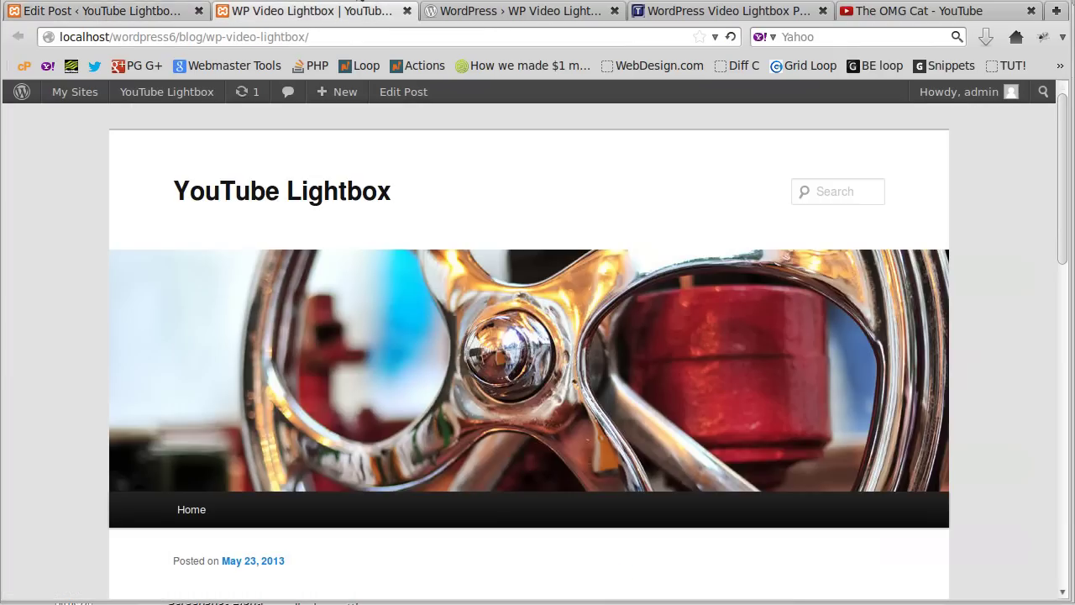
{"action": "left_click", "coordinate": [730, 37]}
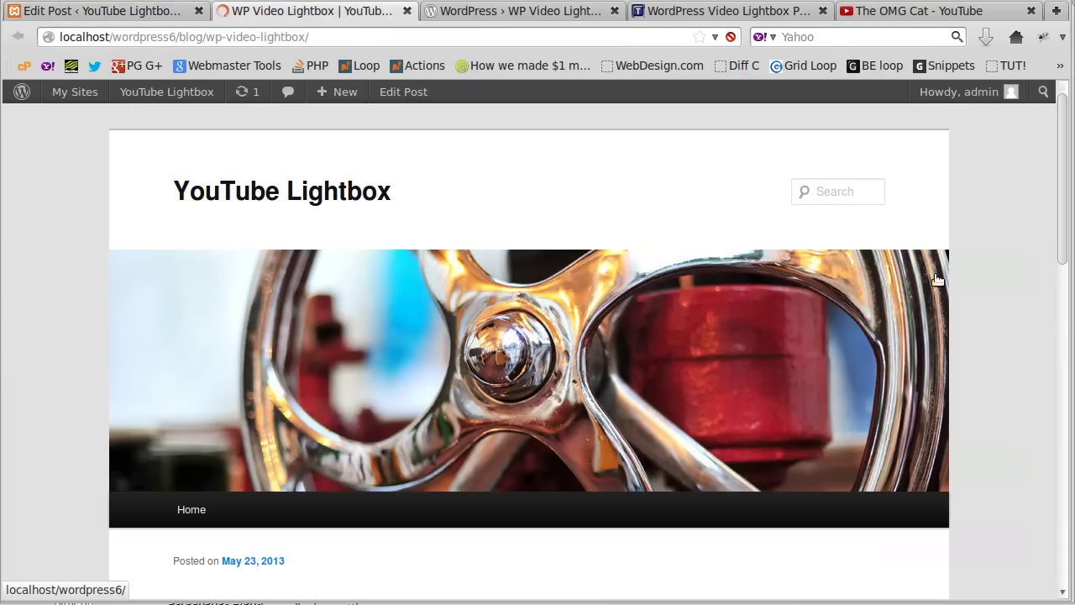
{"action": "scroll", "coordinate": [941, 353], "scroll_direction": "down", "scroll_amount": 6}
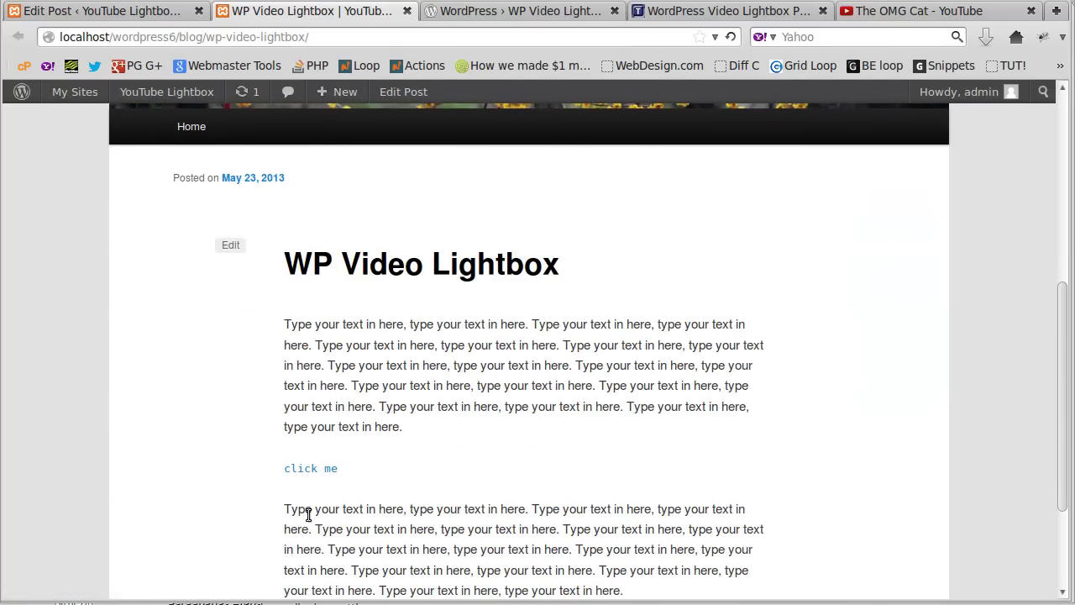
Step: Play The OMG Cat from the click me lightbox, then close the lightbox
{"action": "left_click", "coordinate": [316, 469]}
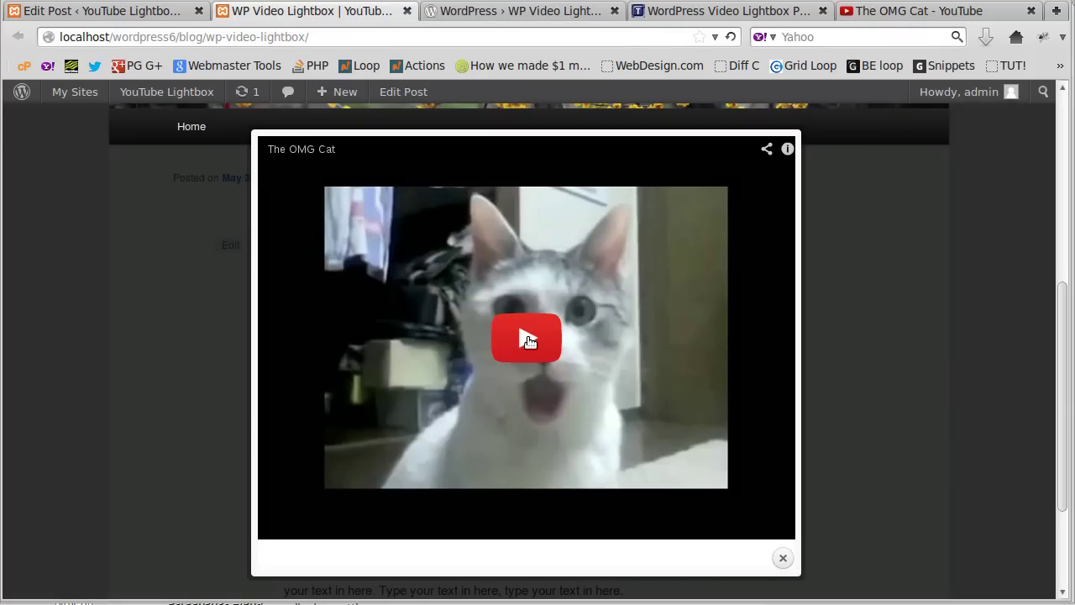
{"action": "left_click", "coordinate": [526, 339]}
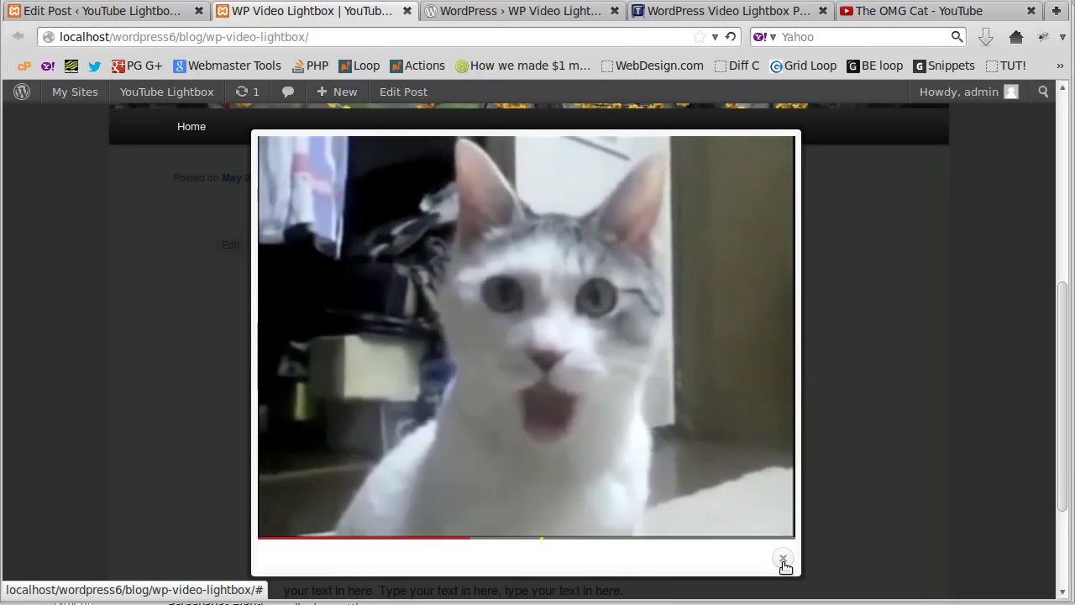
{"action": "left_click", "coordinate": [783, 560]}
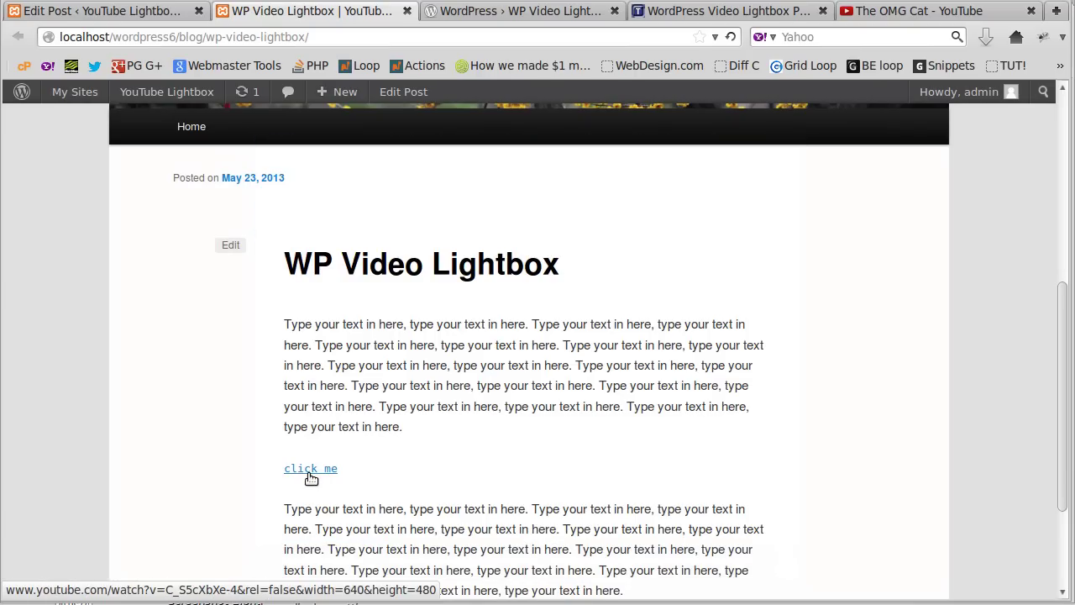
Step: Back in the editor, insert a blank paragraph after the first paragraph, above the shortcode
{"action": "left_click", "coordinate": [168, 12]}
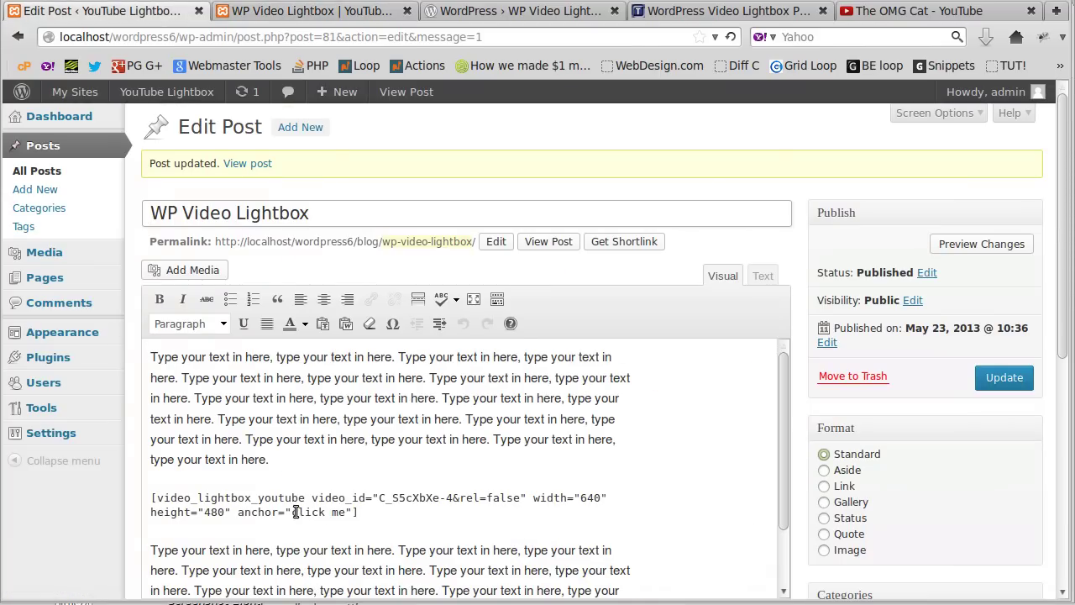
{"action": "left_click_drag", "start_coordinate": [291, 512], "coordinate": [346, 512]}
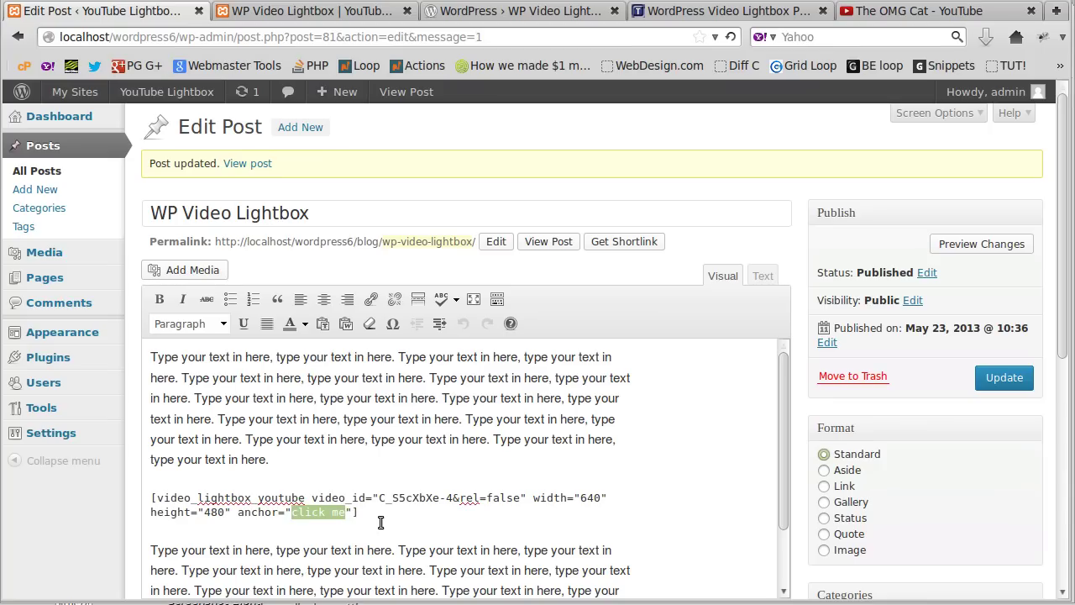
{"action": "key", "text": "shift+Left"}
{"action": "key", "text": "shift+Left"}
{"action": "key", "text": "shift+Left"}
{"action": "key", "text": "shift+Left"}
{"action": "key", "text": "shift+Left"}
{"action": "key", "text": "shift+Left"}
{"action": "key", "text": "shift+Left"}
{"action": "key", "text": "shift+Left"}
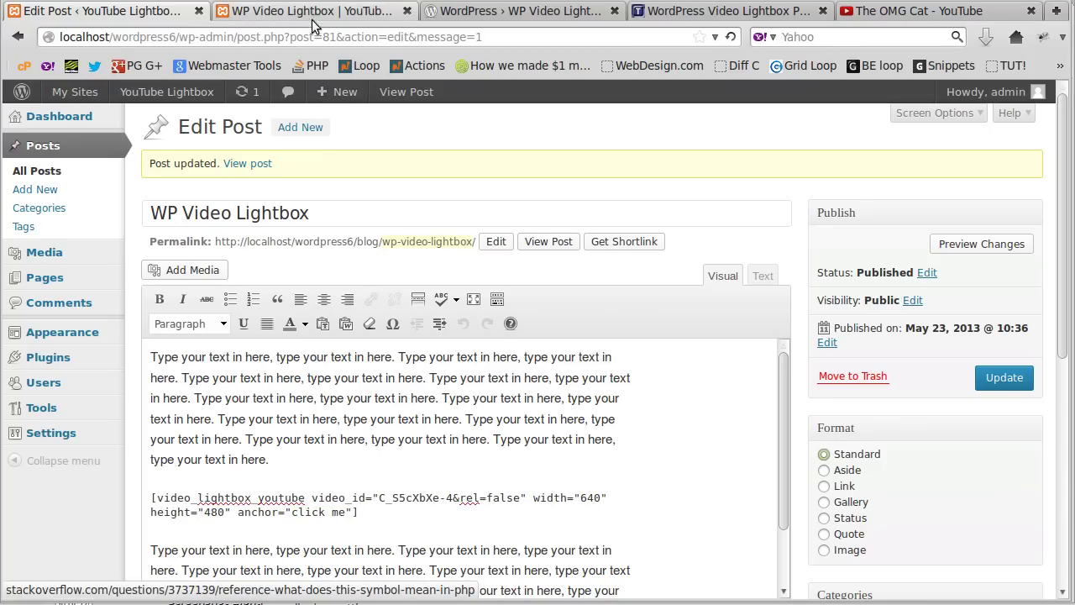
{"action": "left_click", "coordinate": [311, 15]}
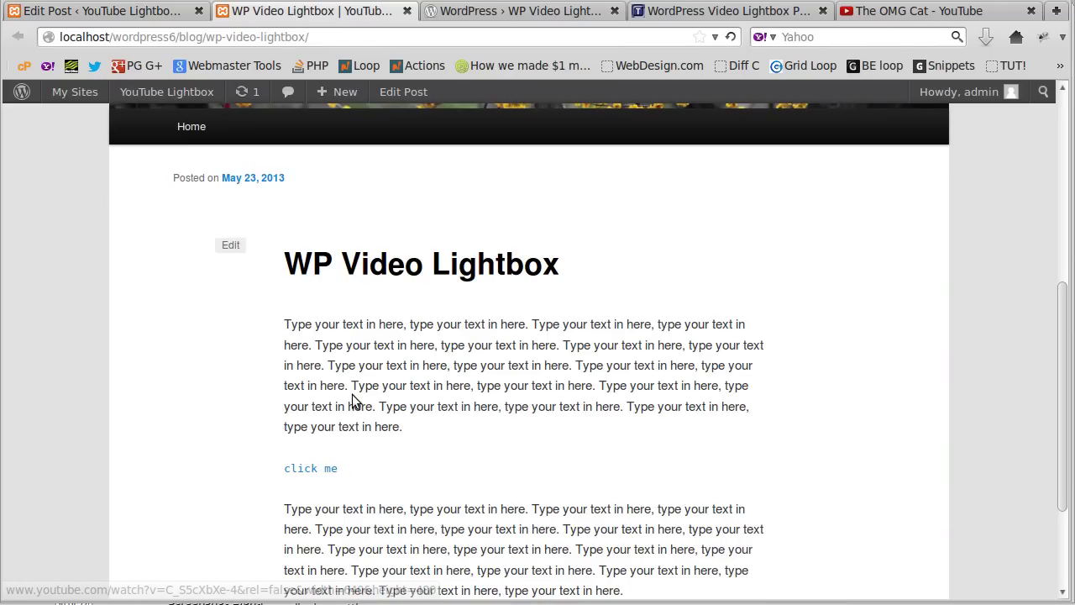
{"action": "left_click", "coordinate": [101, 11]}
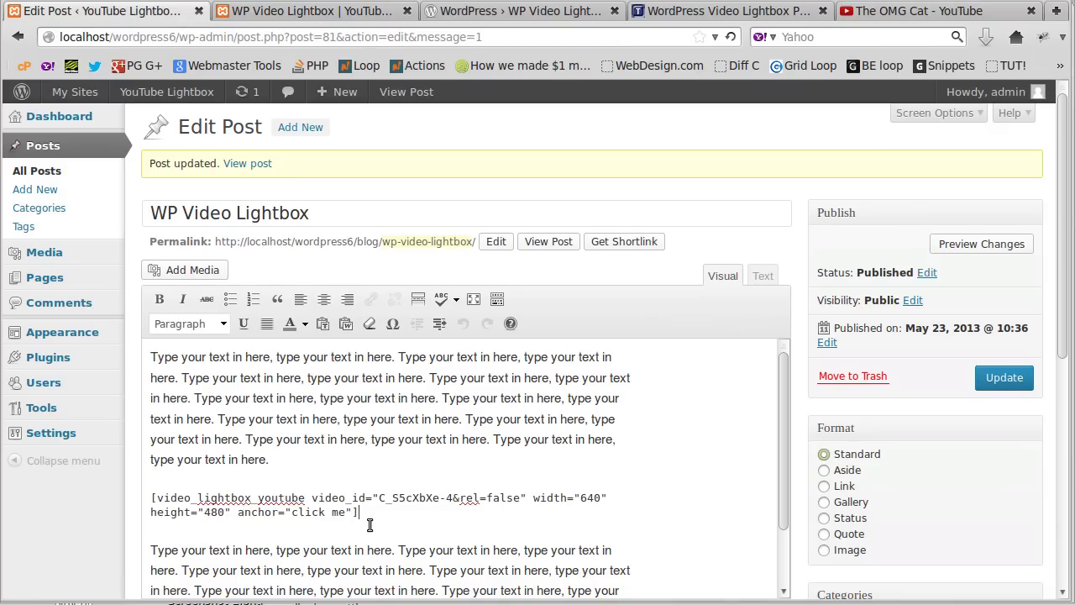
{"action": "left_click", "coordinate": [278, 466]}
{"action": "key", "text": "Return"}
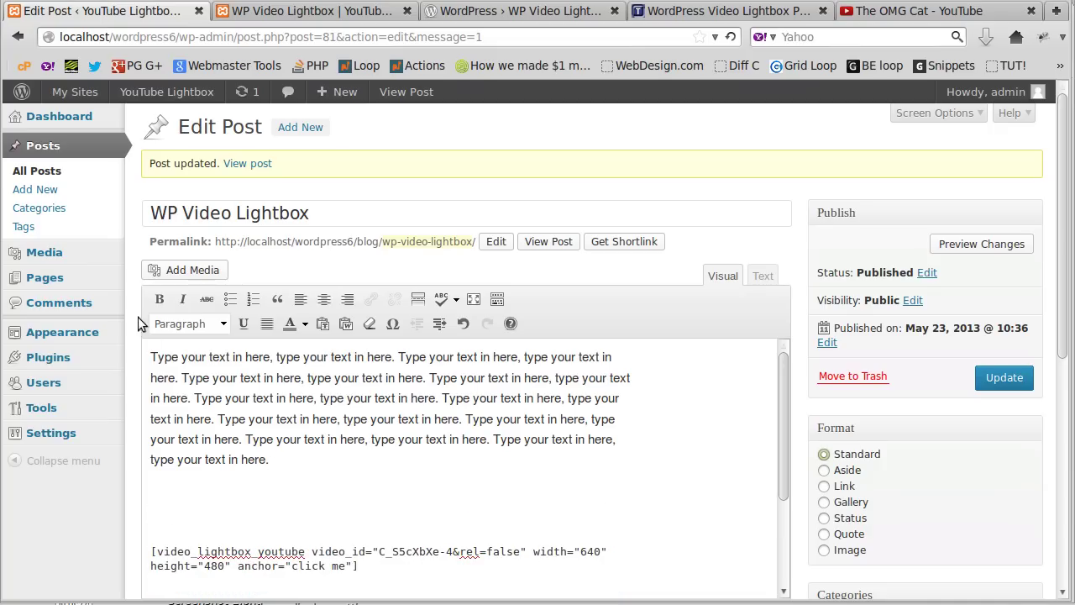
Step: Insert cat-video.jpg from the Media Library at Medium size with Link To set to None
{"action": "left_click", "coordinate": [158, 269]}
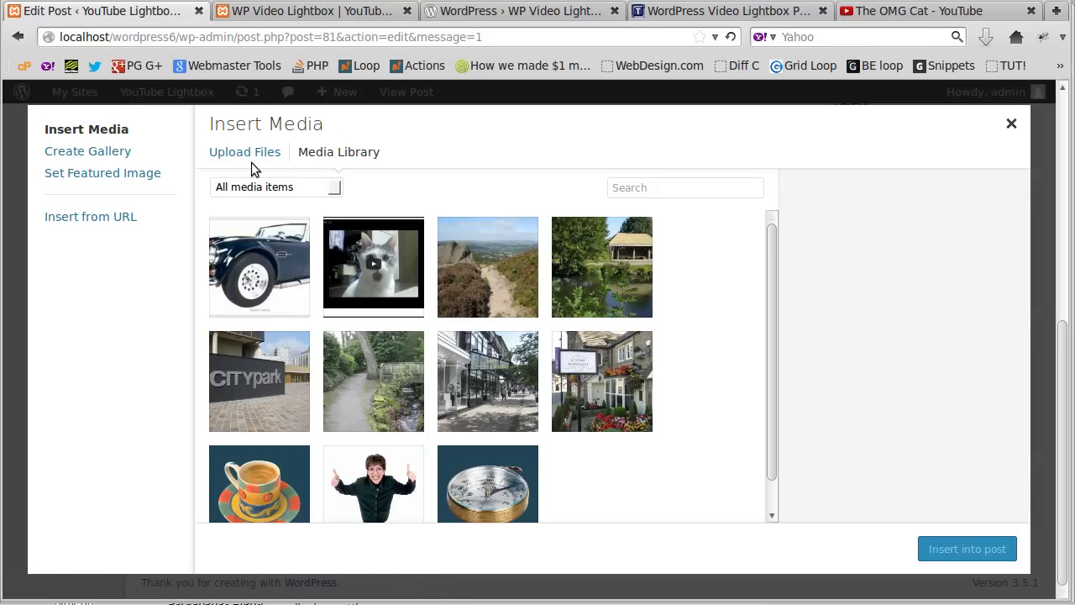
{"action": "left_click", "coordinate": [376, 269]}
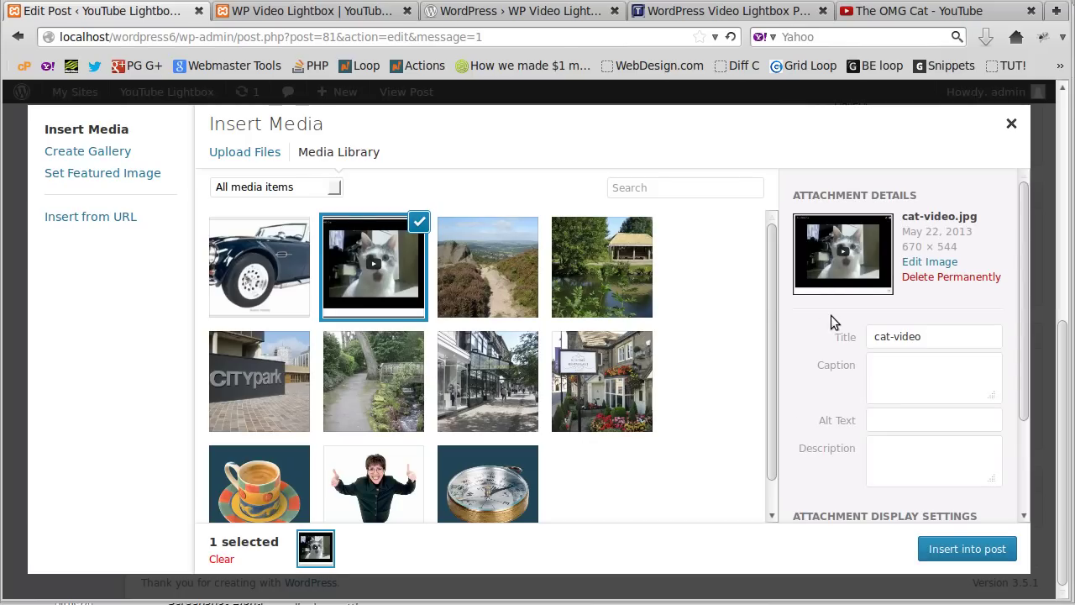
{"action": "scroll", "coordinate": [843, 372], "scroll_direction": "down", "scroll_amount": 3}
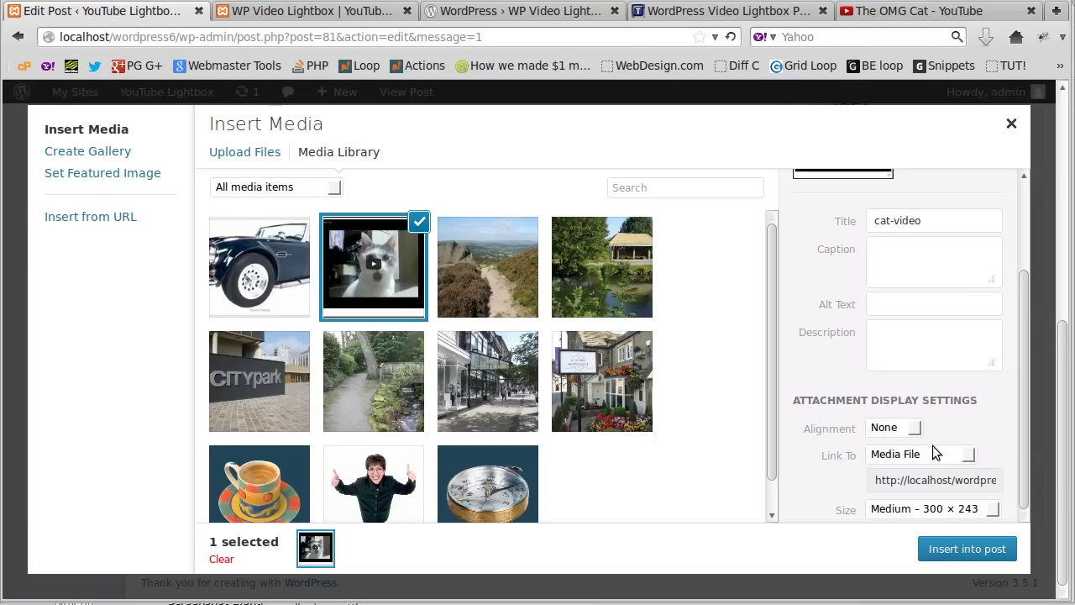
{"action": "left_click", "coordinate": [890, 455]}
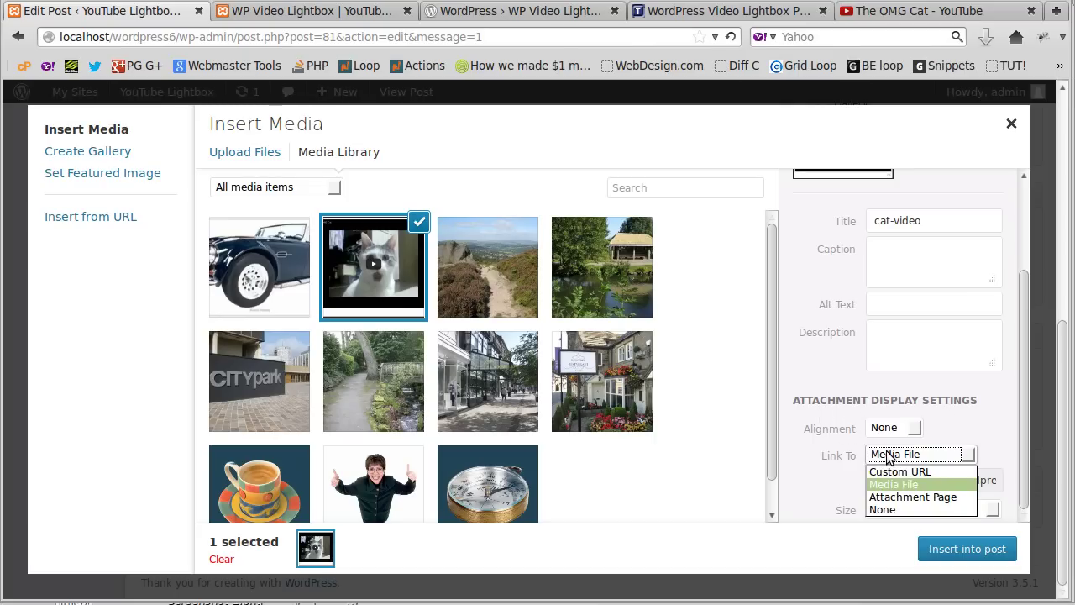
{"action": "left_click", "coordinate": [882, 509]}
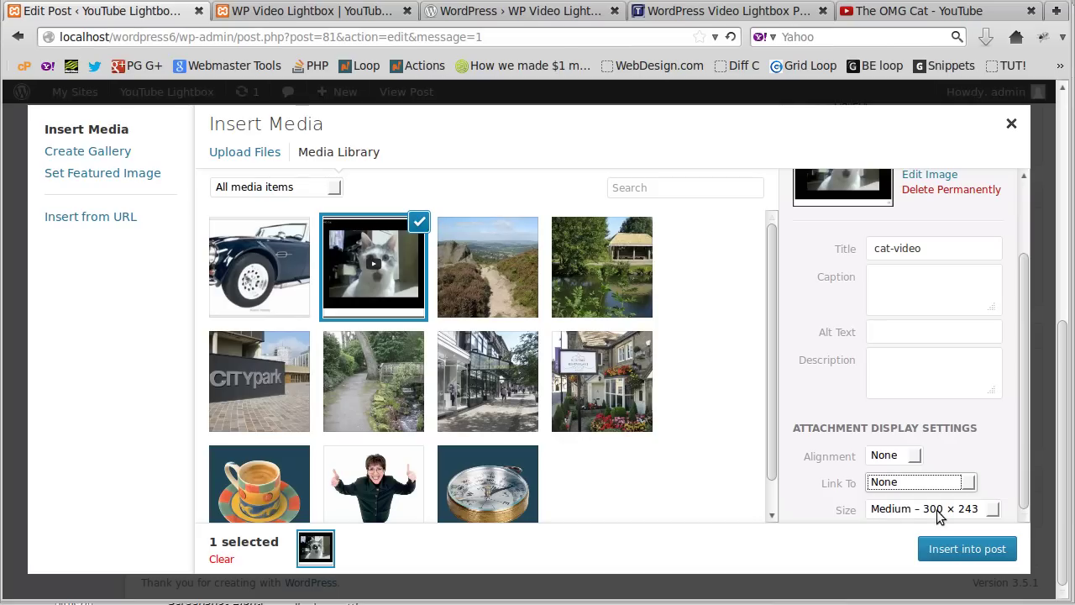
{"action": "left_click", "coordinate": [974, 549]}
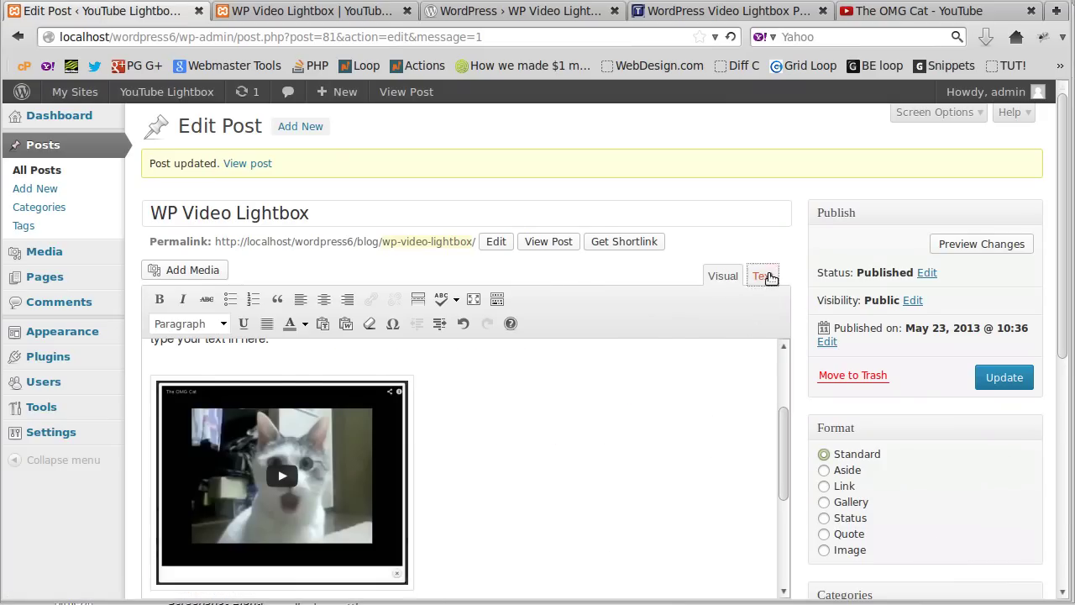
Step: In the Text view, copy the img tag's cat-video-300x243.jpg source URL
{"action": "left_click", "coordinate": [769, 277]}
{"action": "left_click_drag", "start_coordinate": [151, 420], "coordinate": [574, 438]}
{"action": "left_click", "coordinate": [573, 437]}
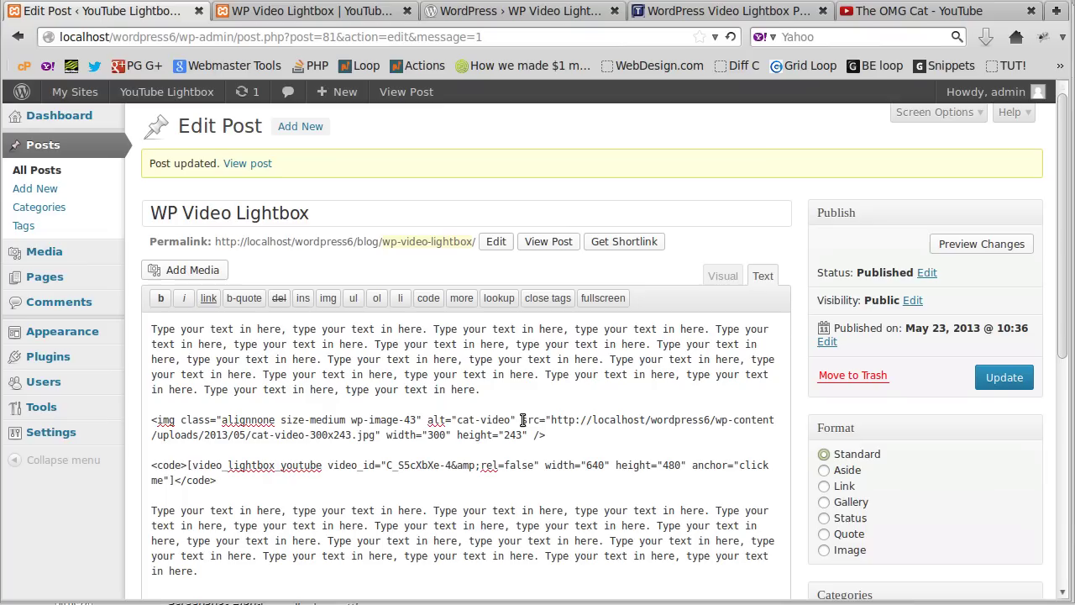
{"action": "left_click_drag", "start_coordinate": [523, 420], "coordinate": [538, 420]}
{"action": "left_click", "coordinate": [550, 419]}
{"action": "left_click_drag", "start_coordinate": [552, 419], "coordinate": [376, 435]}
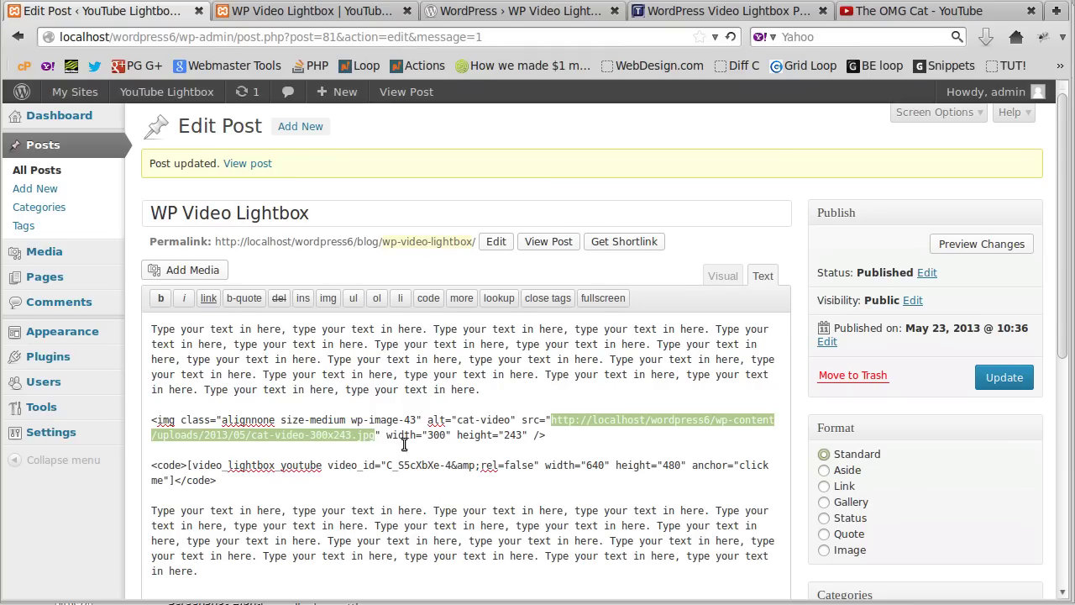
{"action": "right_click", "coordinate": [593, 420]}
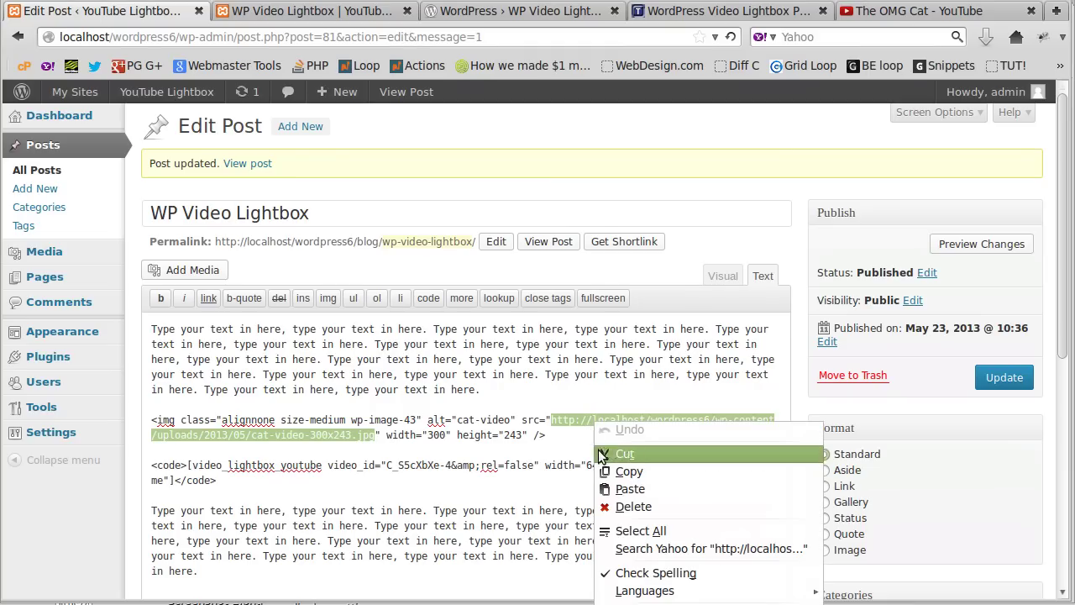
{"action": "left_click", "coordinate": [609, 478]}
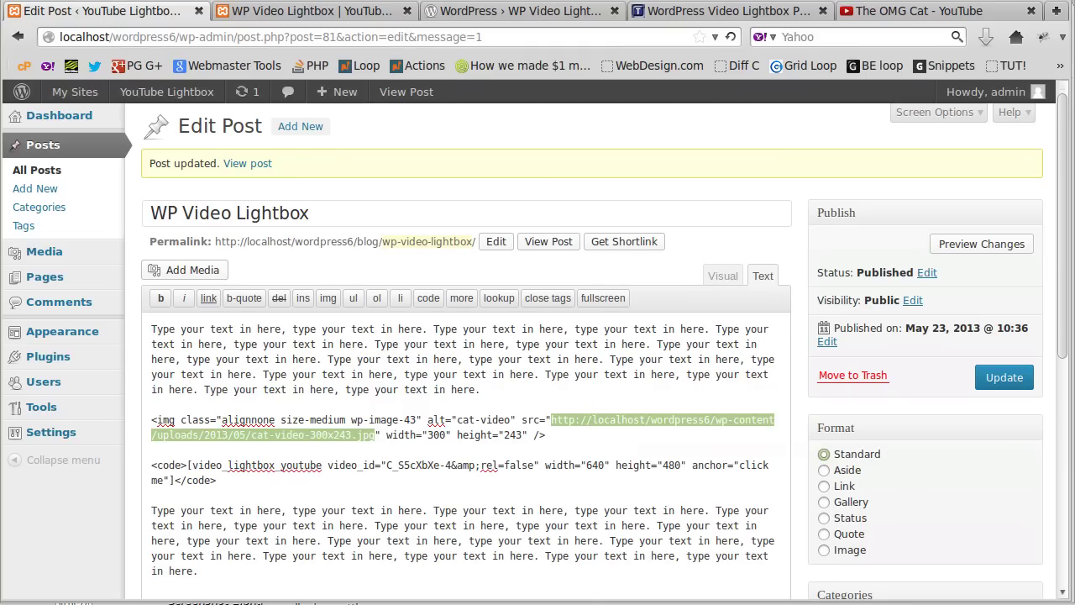
Step: Paste the image URL on a new line below the iframe embed code in Pluma
{"action": "key", "text": "alt+Tab"}
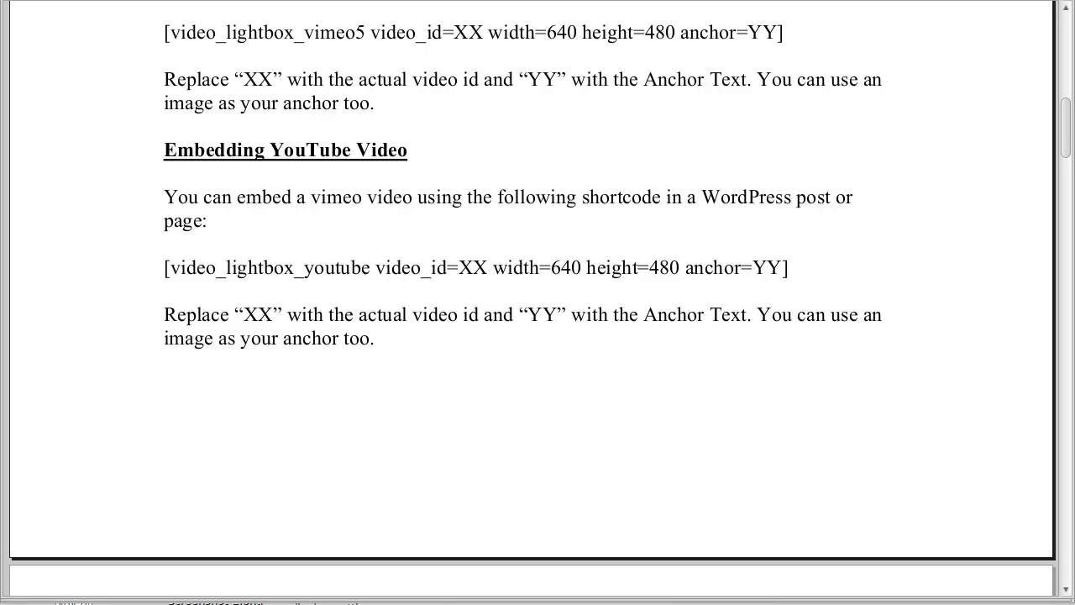
{"action": "key", "text": "alt+Tab"}
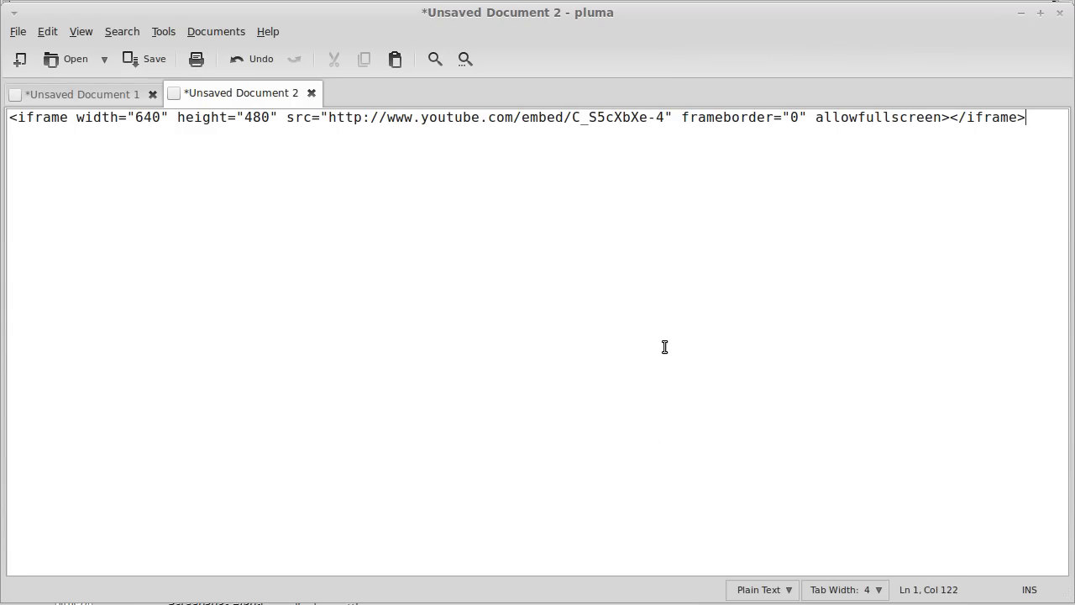
{"action": "key", "text": "Return"}
{"action": "key", "text": "Return"}
{"action": "key", "text": "ctrl+v"}
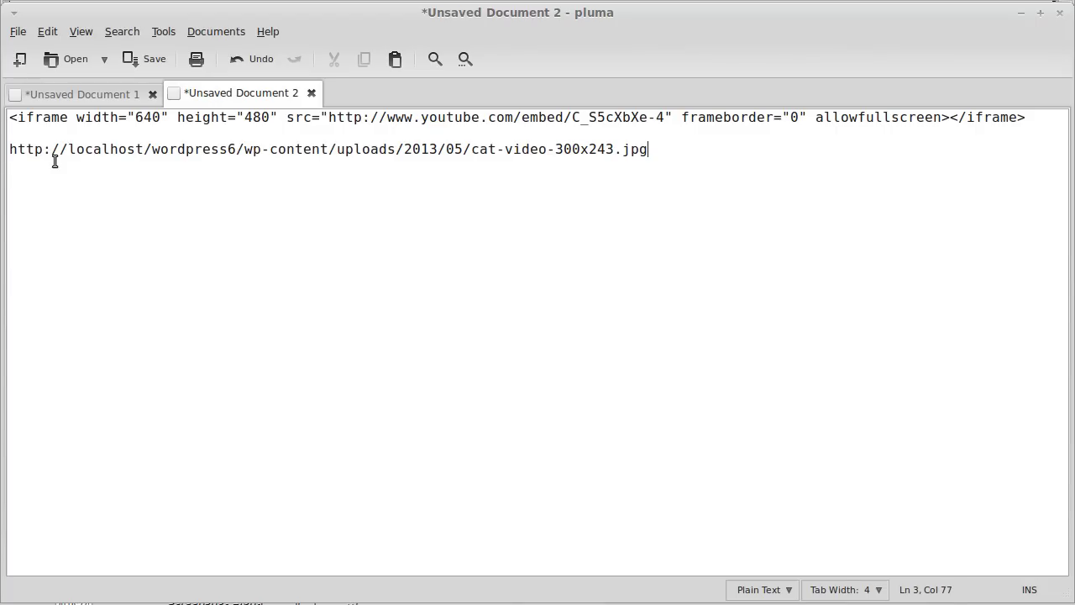
Step: Copy the full localhost cat-video-300x243.jpg thumbnail URL line
{"action": "left_click_drag", "start_coordinate": [68, 150], "coordinate": [143, 150]}
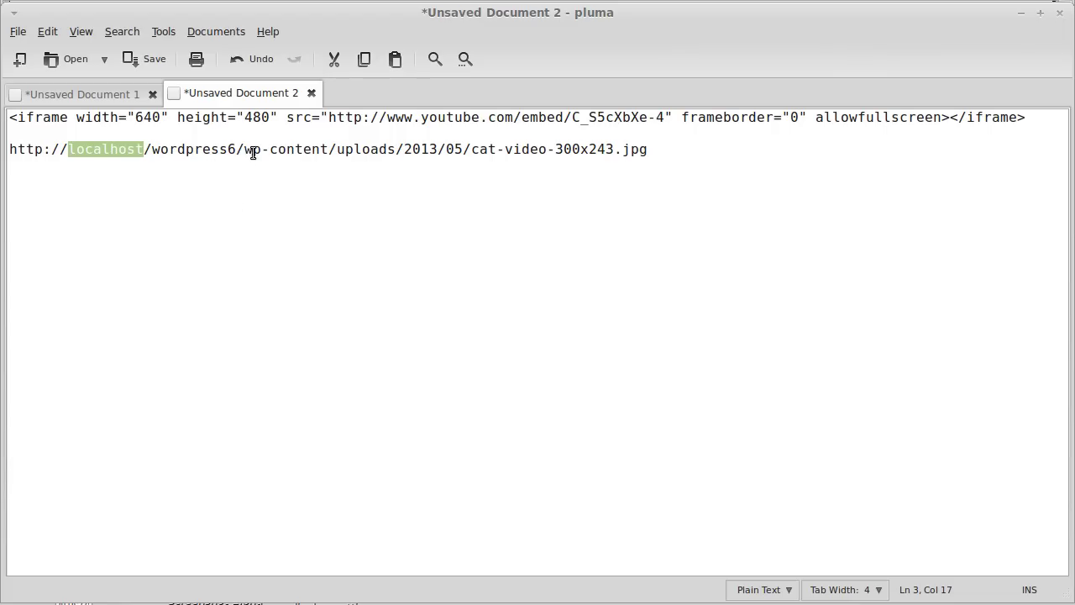
{"action": "left_click_drag", "start_coordinate": [245, 151], "coordinate": [412, 151]}
{"action": "left_click", "coordinate": [539, 149]}
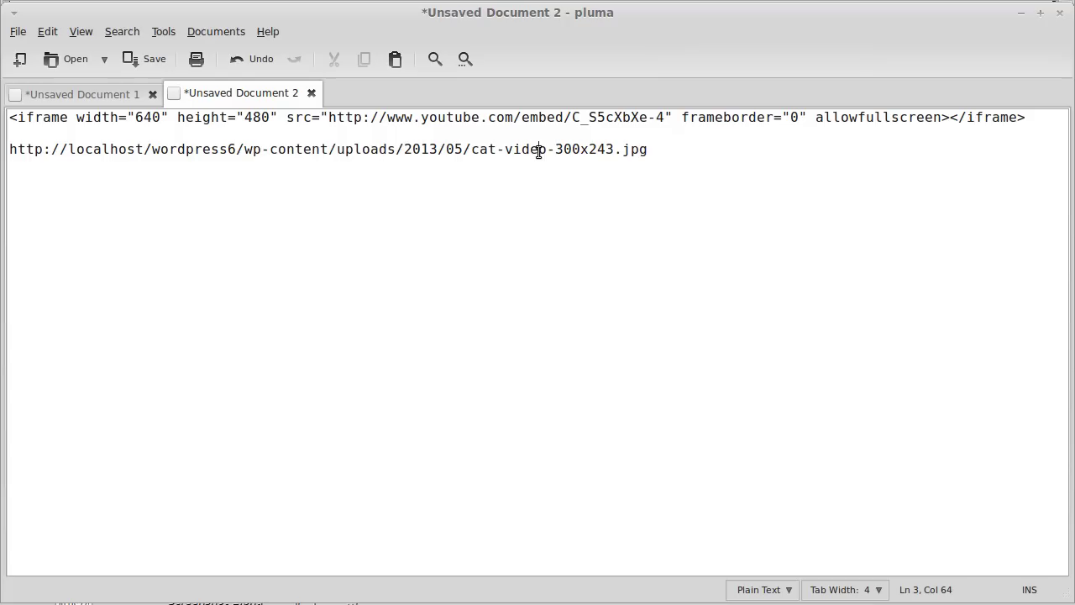
{"action": "left_click_drag", "start_coordinate": [557, 149], "coordinate": [617, 149]}
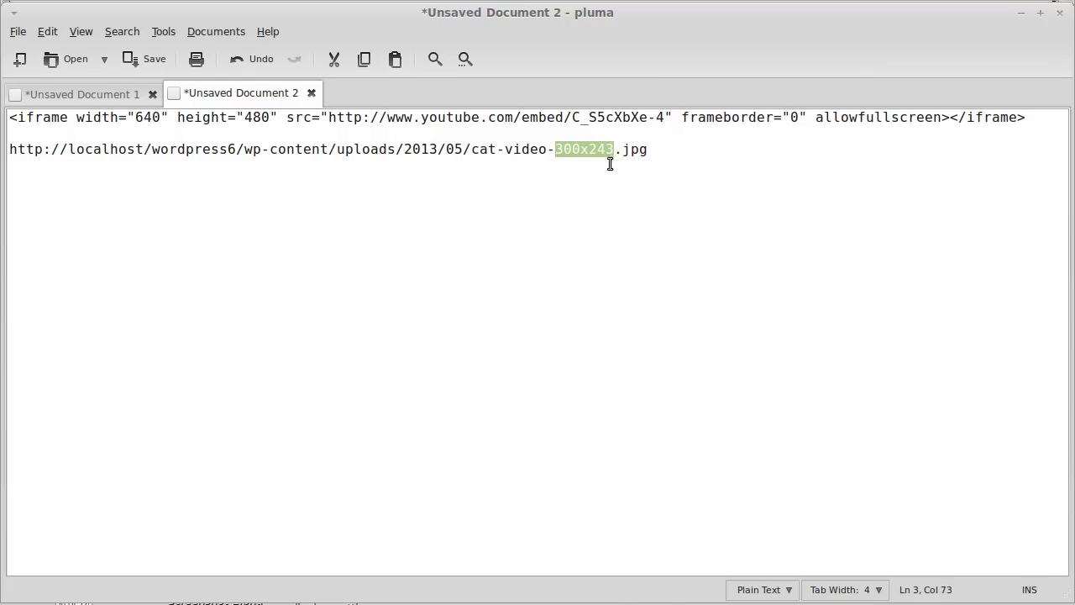
{"action": "triple_click", "coordinate": [391, 148]}
{"action": "right_click", "coordinate": [388, 147]}
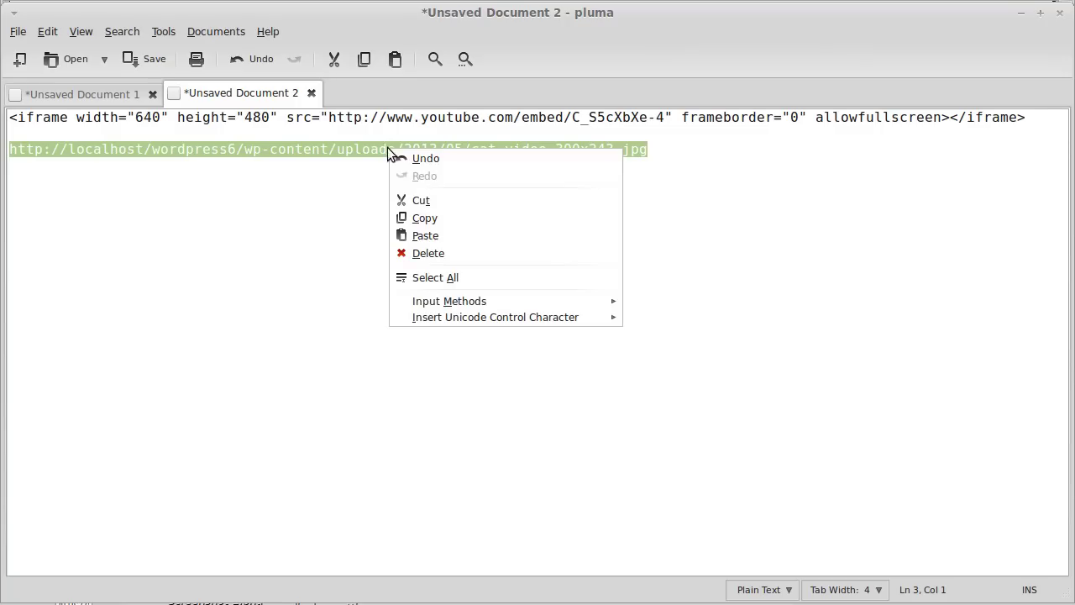
{"action": "left_click", "coordinate": [398, 215]}
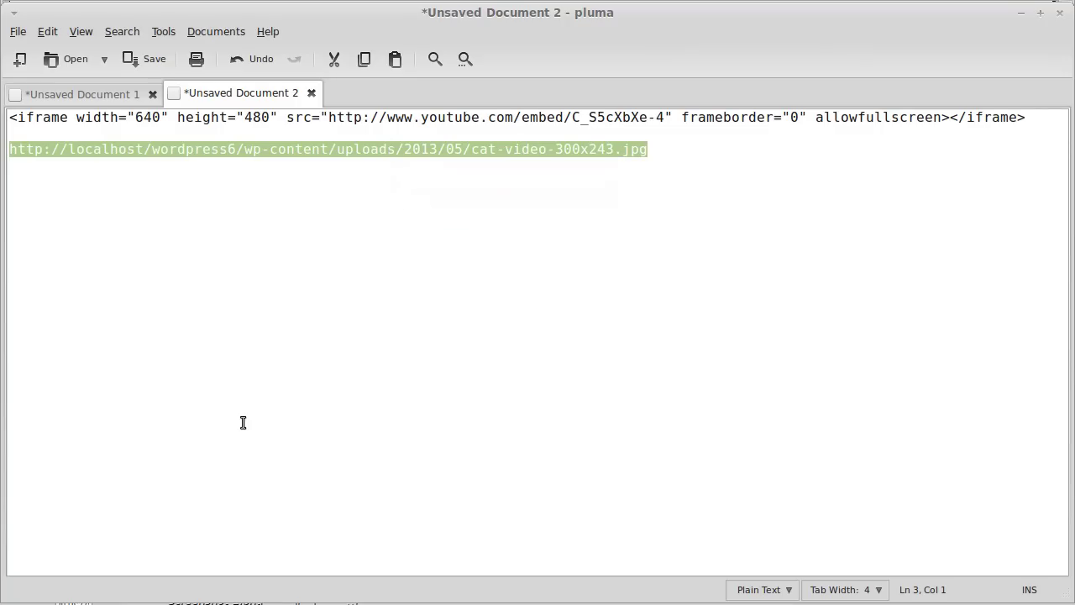
Step: Remove the <img> tag line from the post's content
{"action": "key", "text": "alt+Tab"}
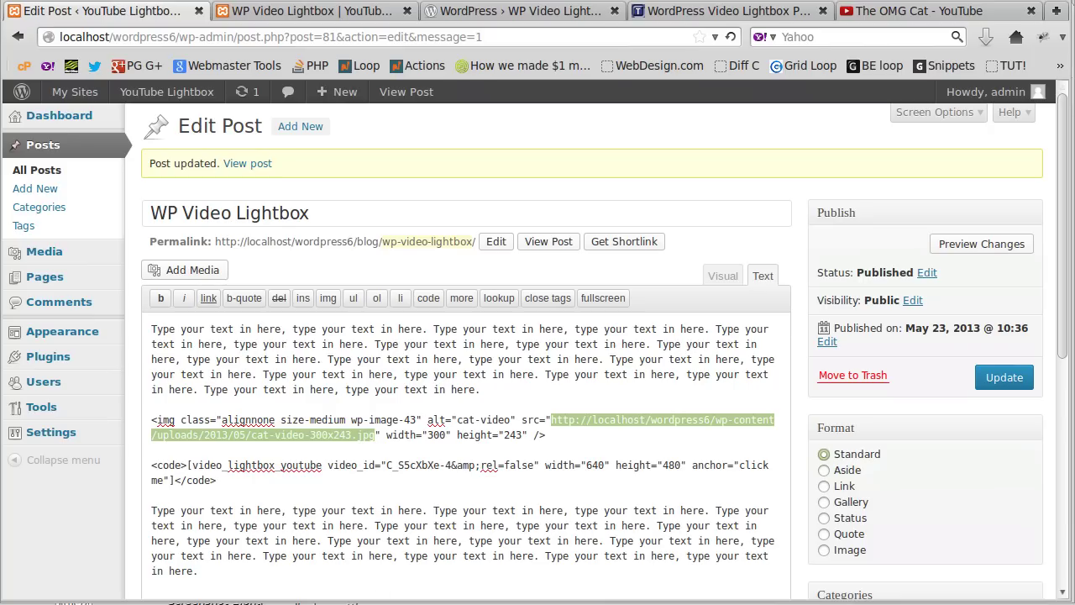
{"action": "key", "text": "ctrl+v"}
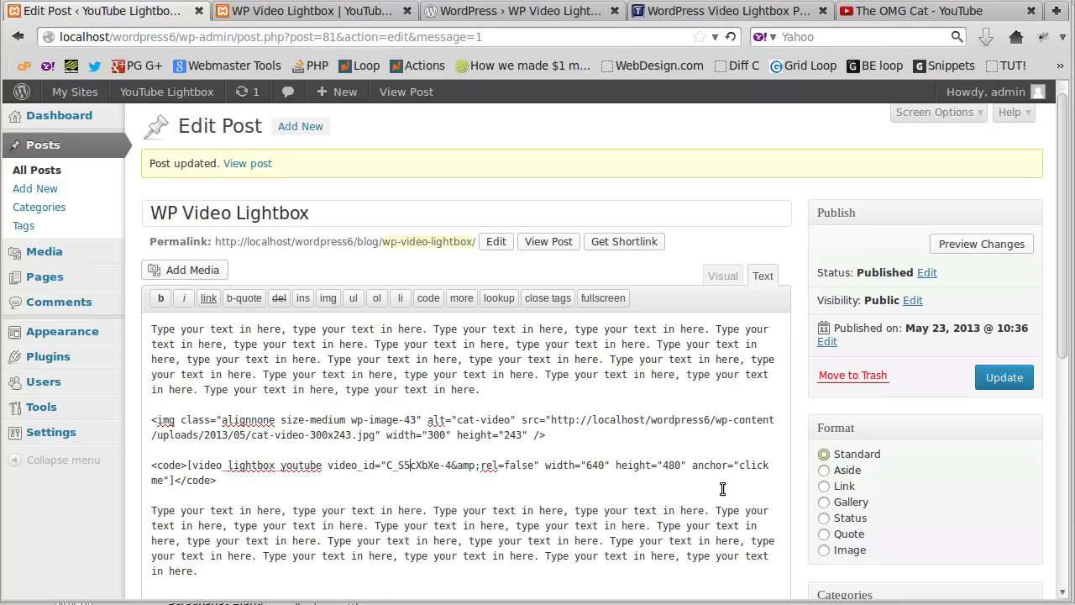
{"action": "left_click_drag", "start_coordinate": [561, 437], "coordinate": [410, 409]}
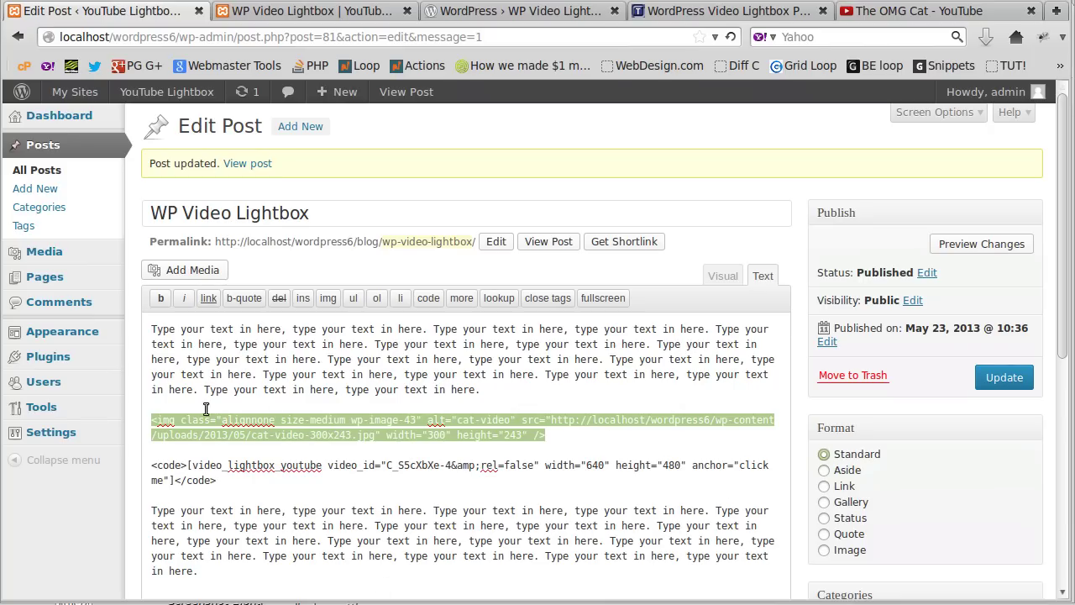
{"action": "key", "text": "ctrl+x"}
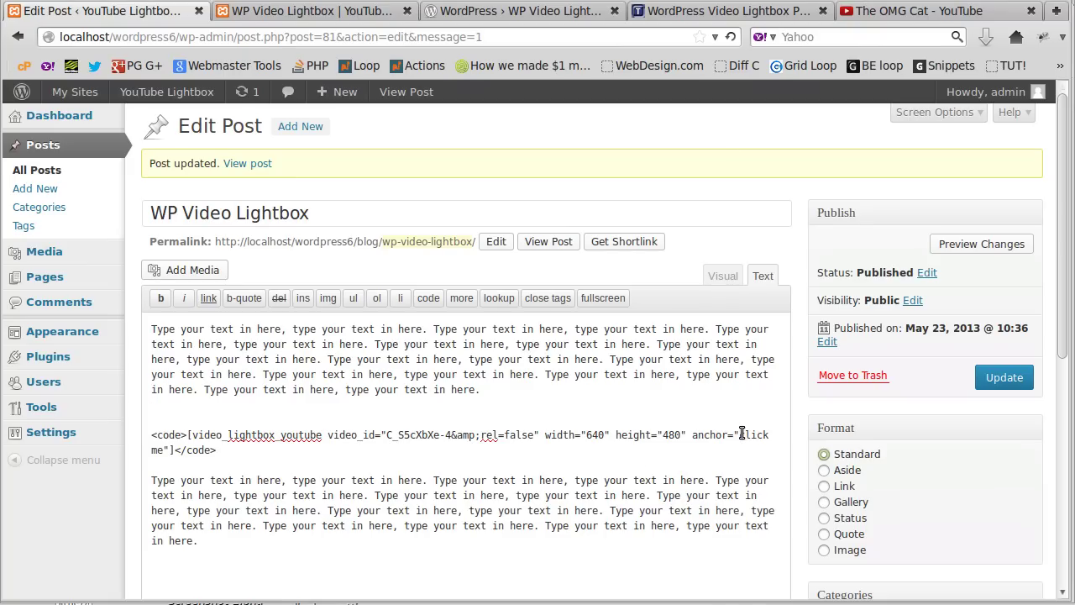
Step: Replace the 'click me' anchor with the cat-video-300x243.jpg URL and update the post
{"action": "left_click_drag", "start_coordinate": [738, 434], "coordinate": [168, 451]}
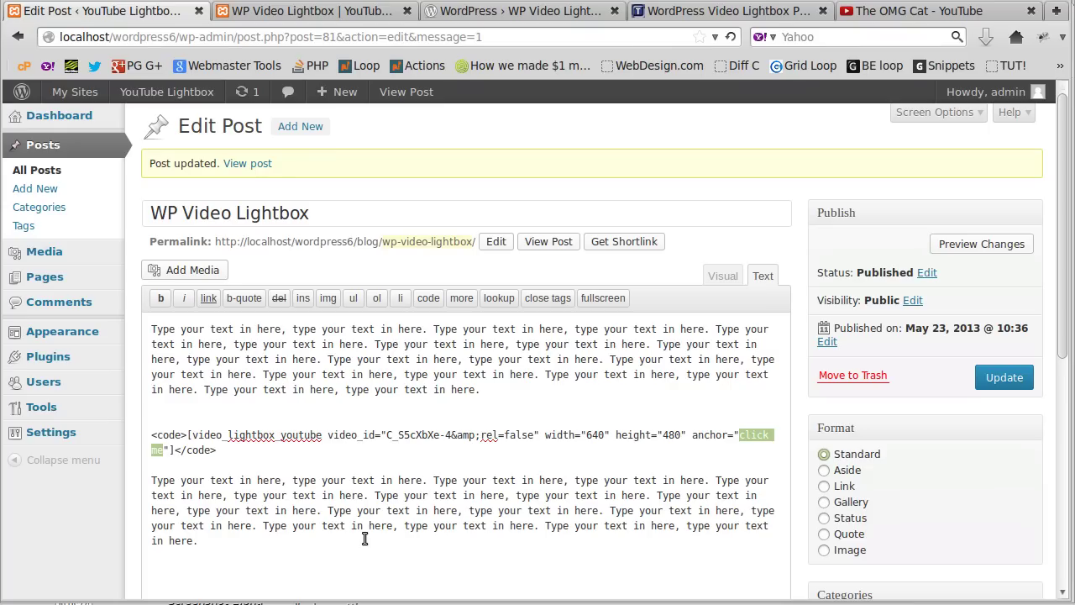
{"action": "key", "text": "ctrl+v"}
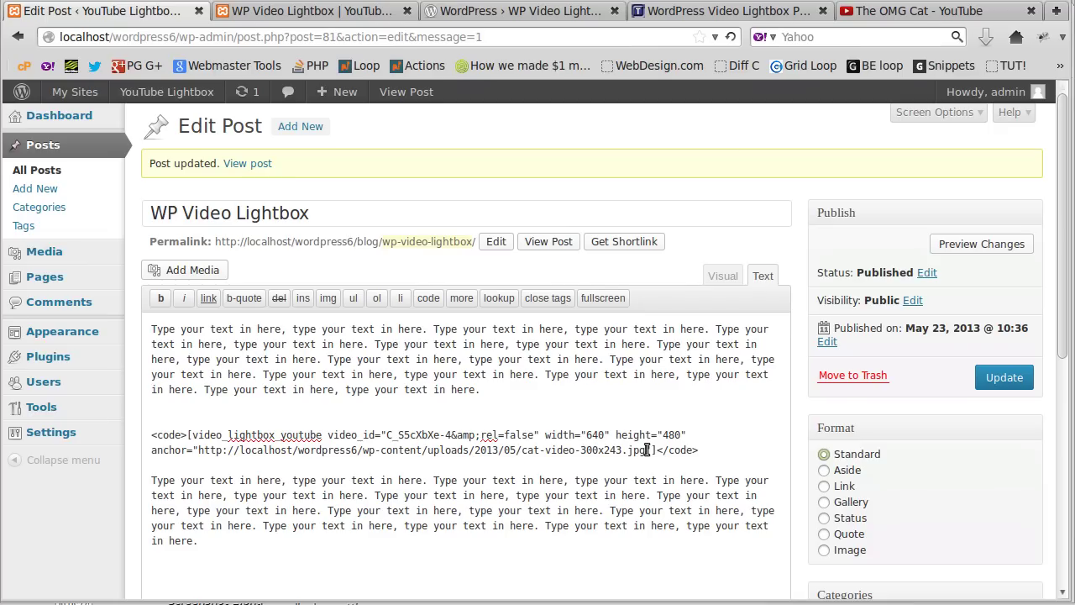
{"action": "left_click", "coordinate": [993, 378]}
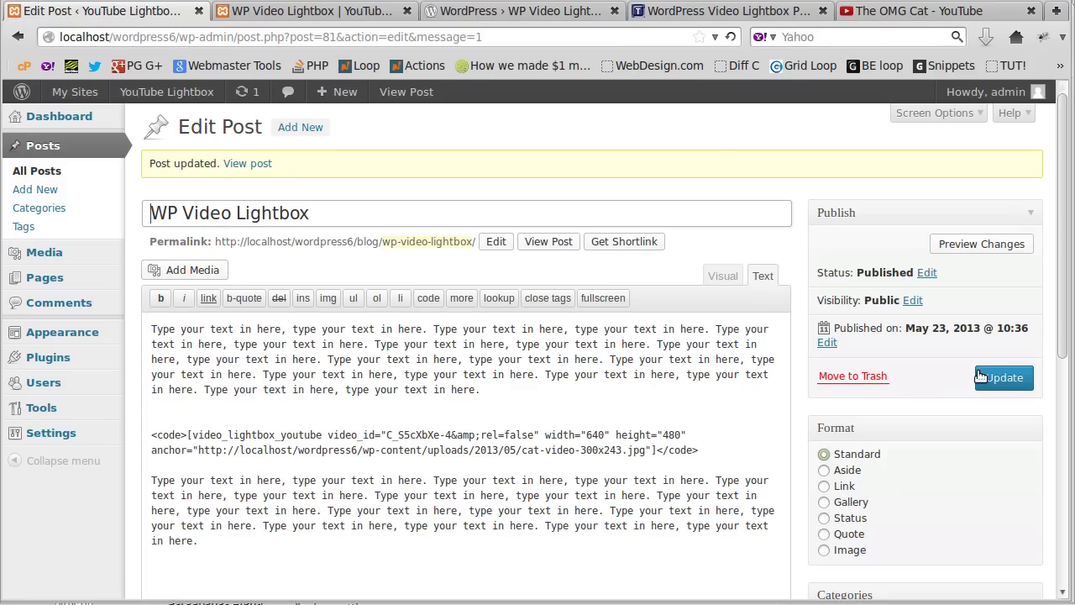
Step: Reload the published post and open the video lightbox from the cat thumbnail
{"action": "left_click", "coordinate": [348, 19]}
{"action": "left_click", "coordinate": [731, 37]}
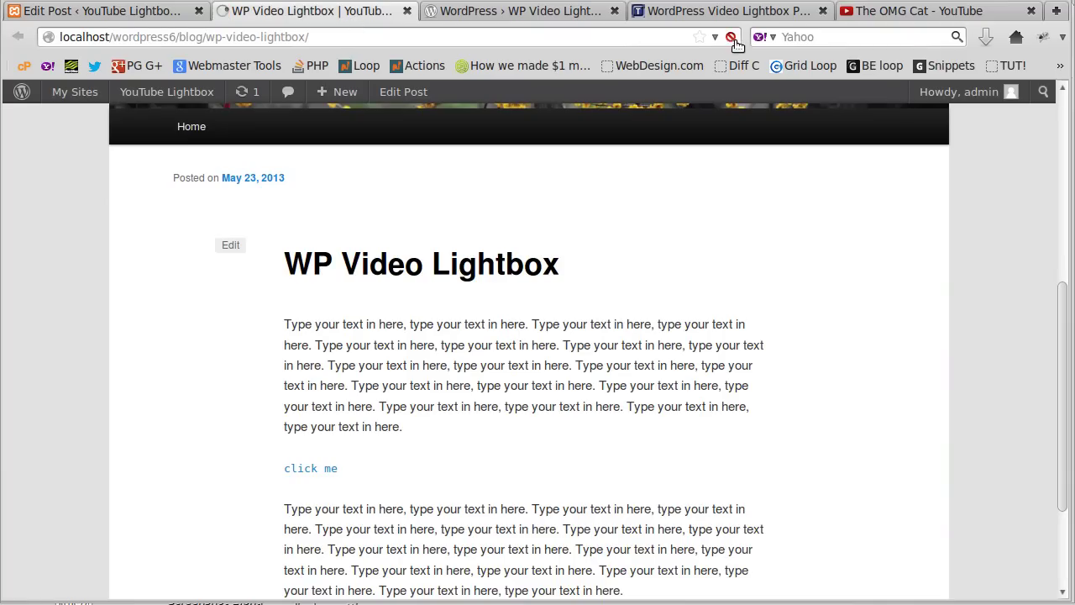
{"action": "scroll", "coordinate": [800, 393], "scroll_direction": "down", "scroll_amount": 5}
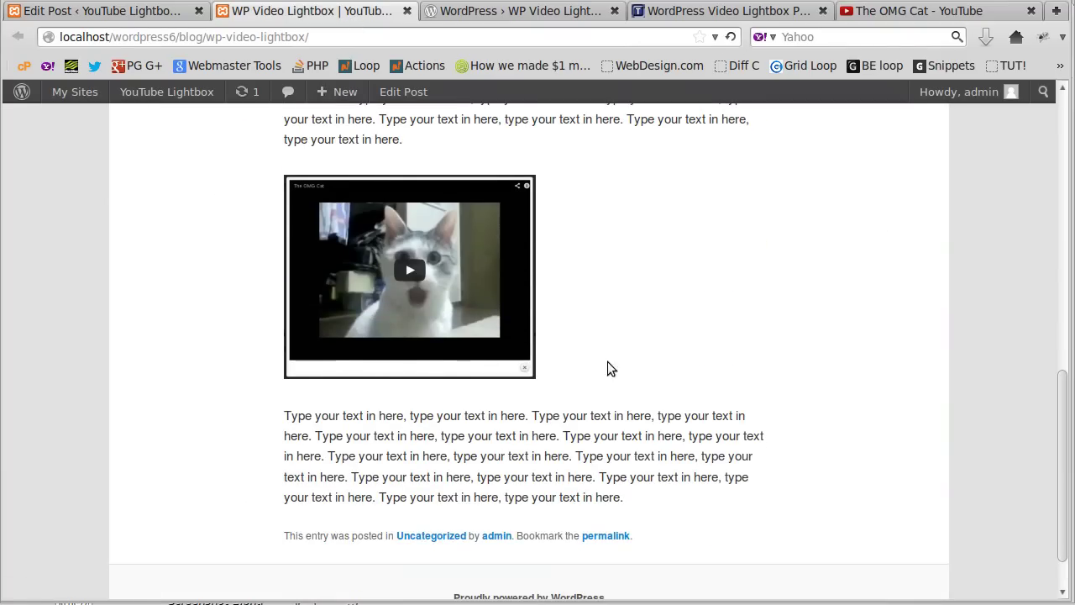
{"action": "left_click", "coordinate": [402, 285]}
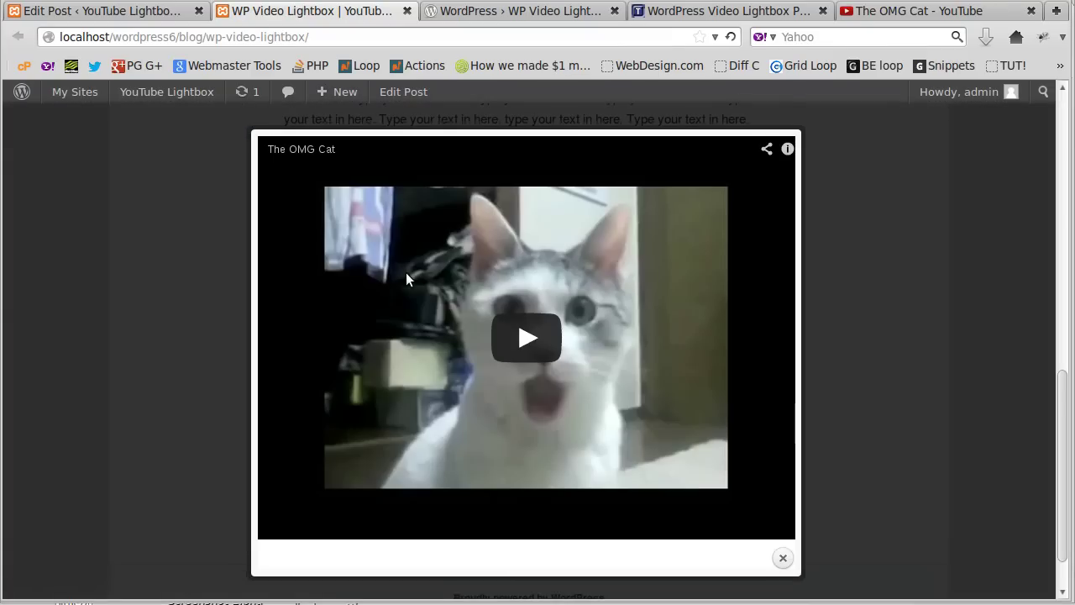
Step: Play The OMG Cat video, close the lightbox, and return to the Edit Post screen
{"action": "left_click", "coordinate": [528, 340]}
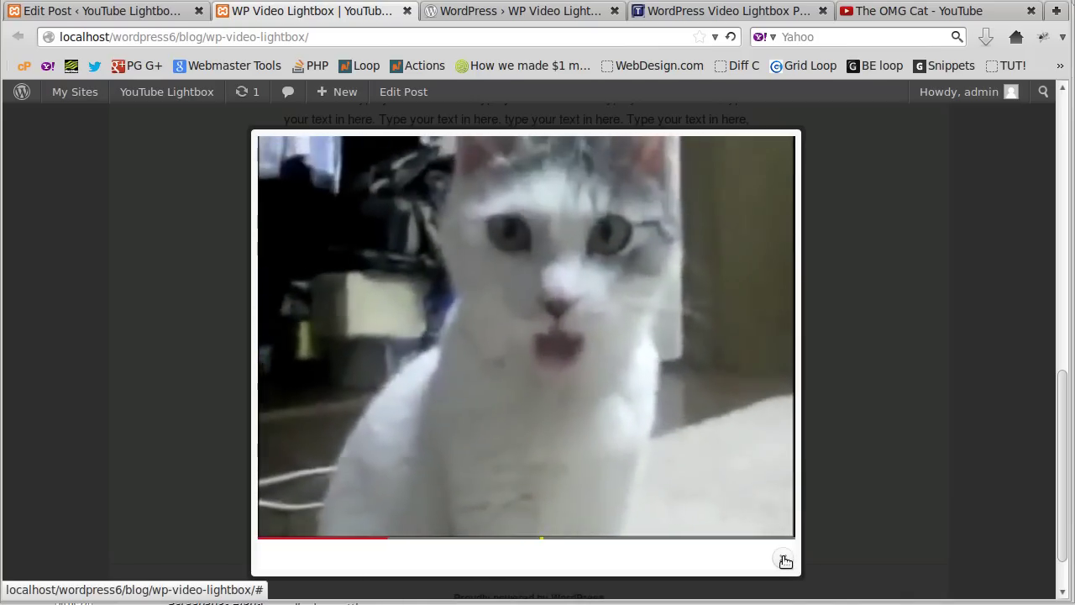
{"action": "left_click", "coordinate": [784, 561]}
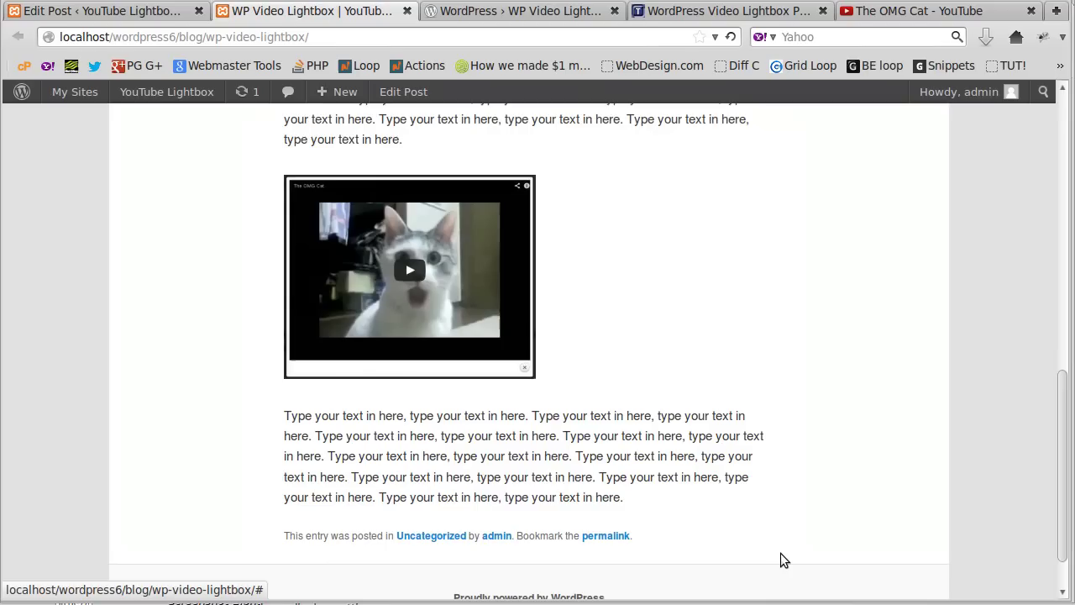
{"action": "left_click", "coordinate": [151, 12]}
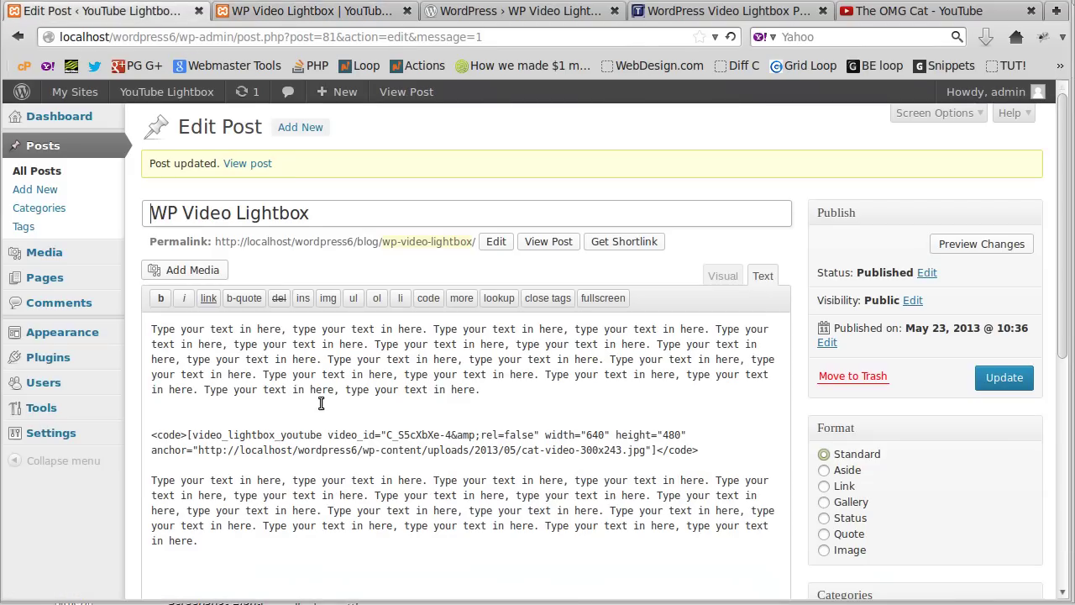
{"action": "left_click", "coordinate": [656, 451]}
{"action": "left_click_drag", "start_coordinate": [655, 451], "coordinate": [700, 451]}
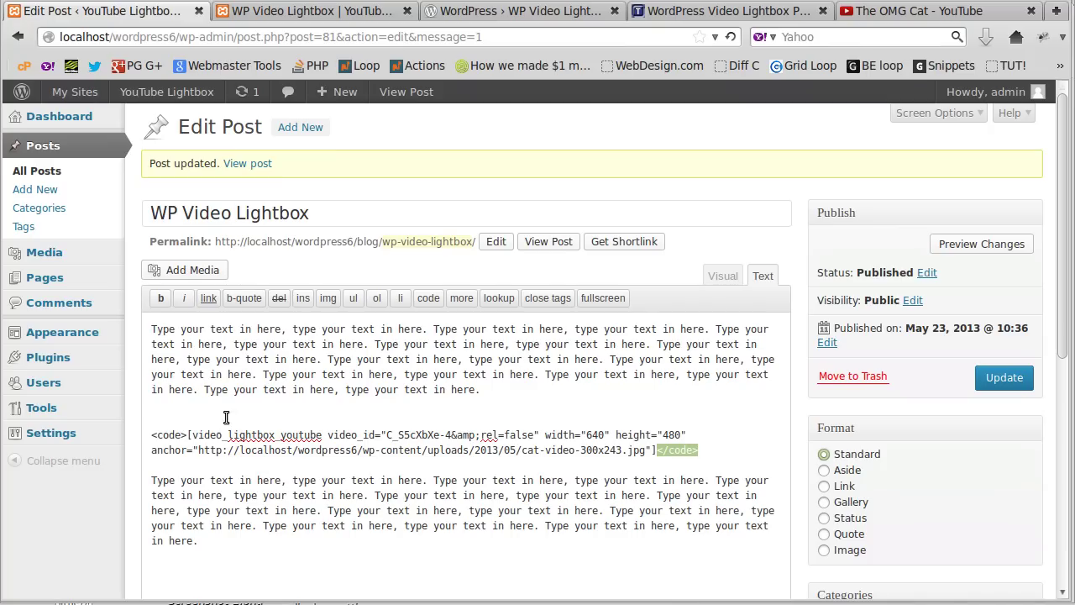
{"action": "left_click_drag", "start_coordinate": [186, 434], "coordinate": [149, 435]}
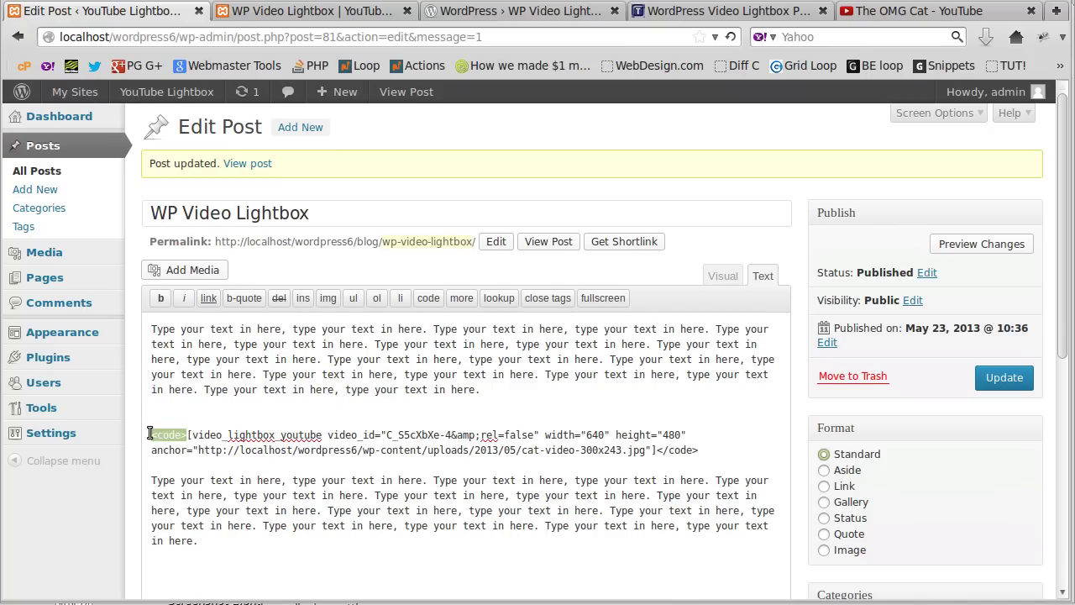
{"action": "left_click", "coordinate": [159, 466]}
Step: Review the shortcode instructions and What you need notes, then bring up The OMG Cat's YouTube embed code
{"action": "key", "text": "alt+Tab"}
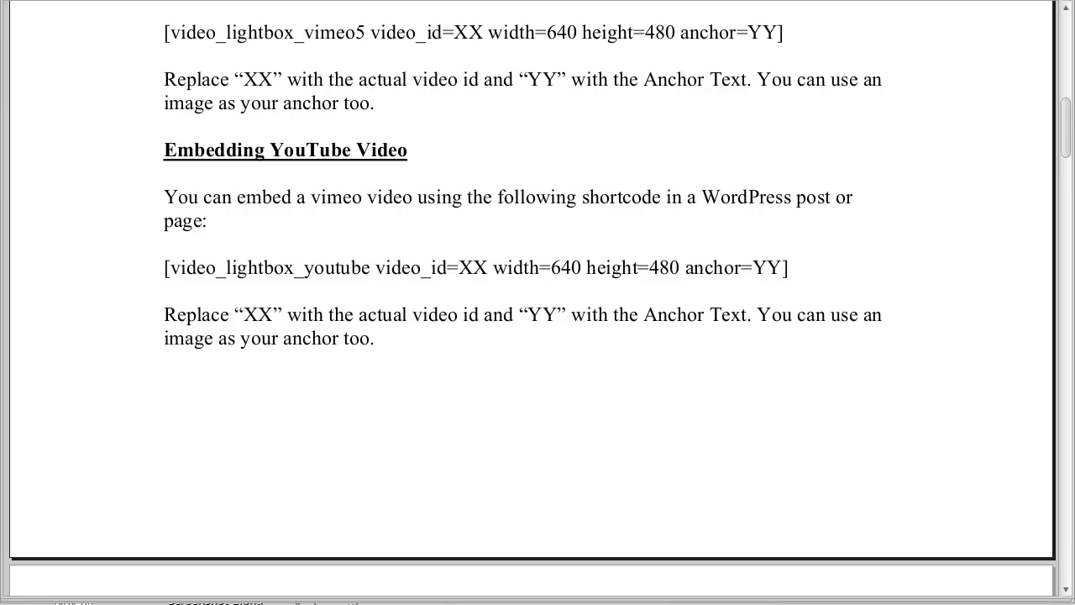
{"action": "key", "text": "alt+Tab"}
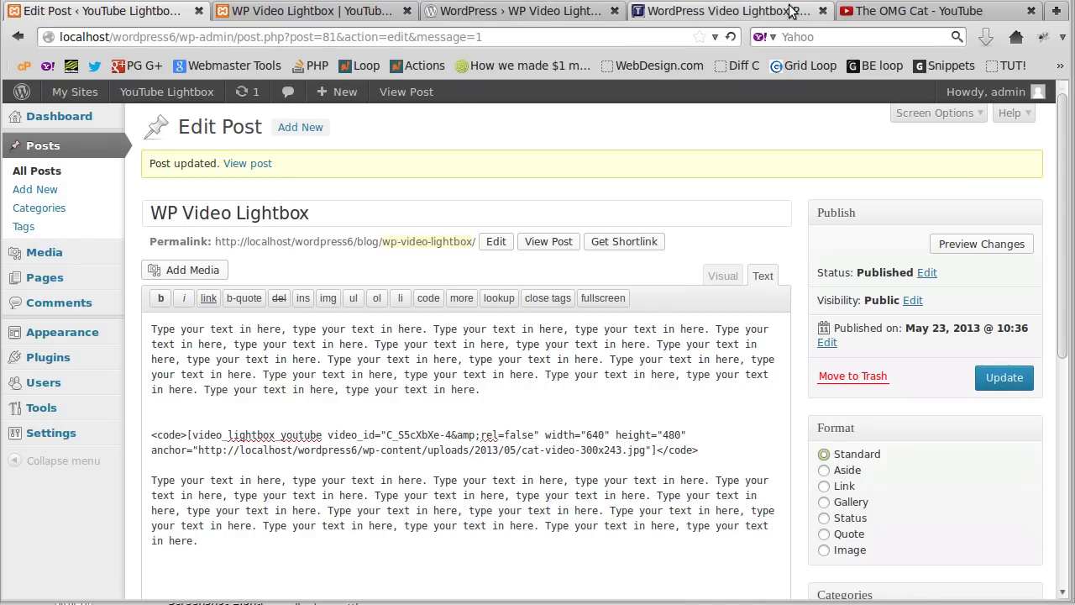
{"action": "left_click", "coordinate": [862, 16]}
{"action": "left_click", "coordinate": [554, 475]}
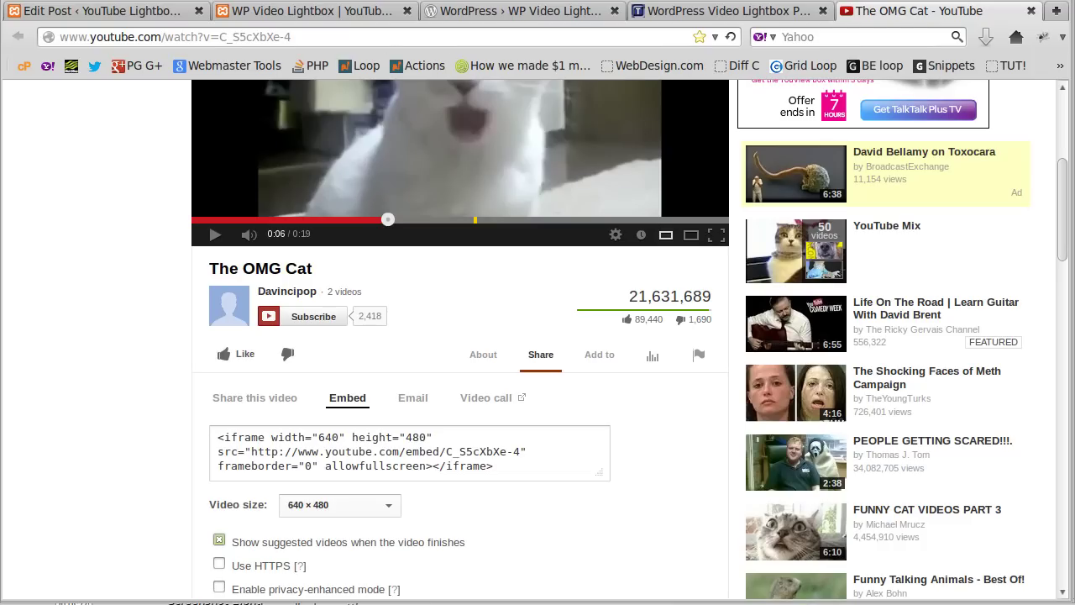
Step: Review the What you need notes slide, then return to The OMG Cat's 640 × 480 embed code page
{"action": "key", "text": "alt+Tab"}
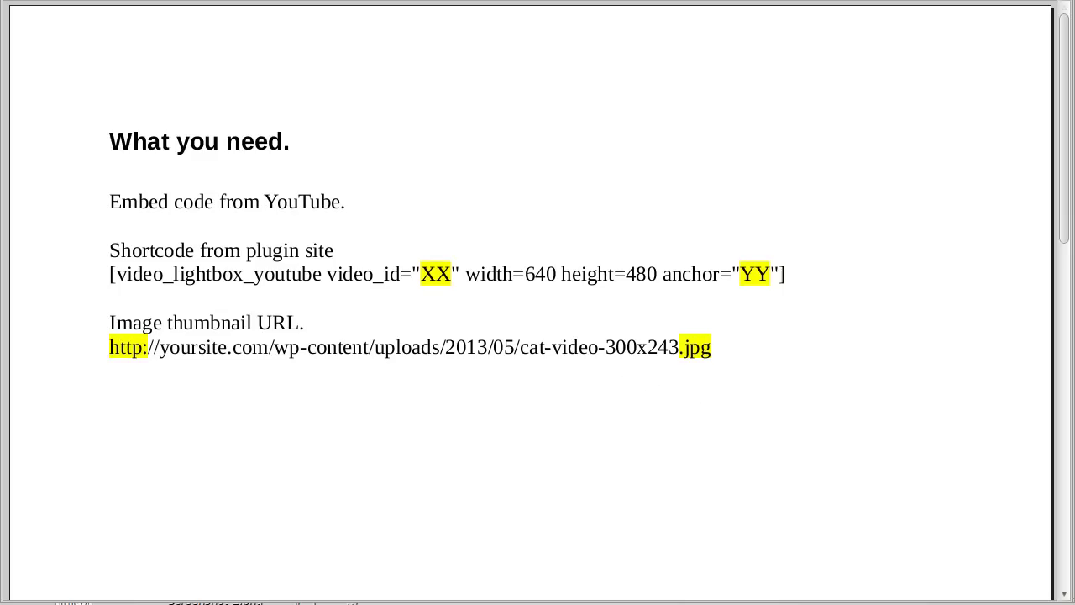
{"action": "key", "text": "alt+Tab"}
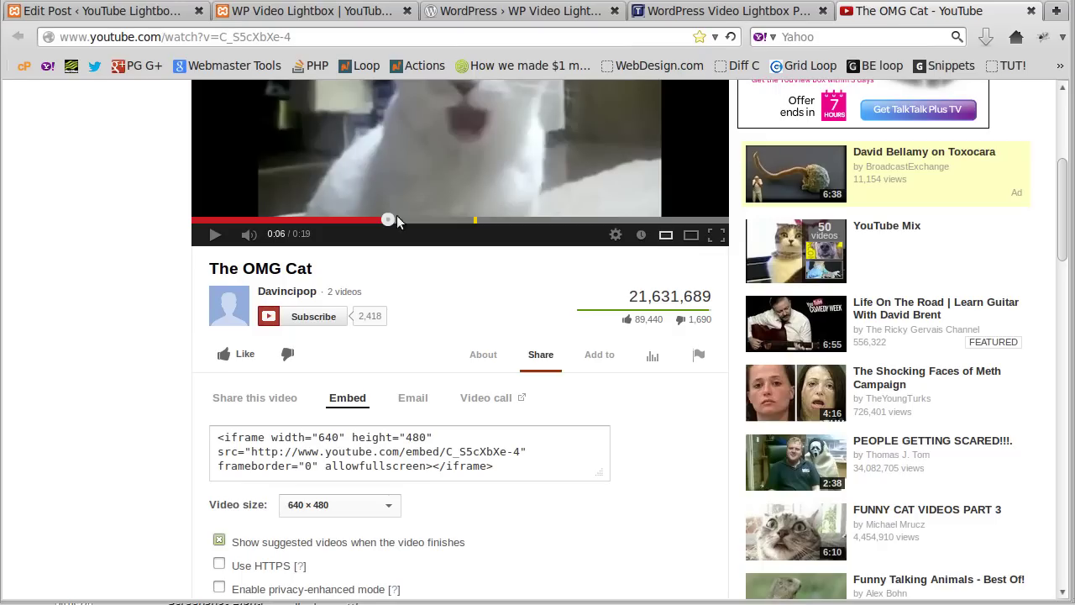
Step: On the published WP Video Lightbox post, open The OMG Cat video from the cat thumbnail
{"action": "left_click", "coordinate": [307, 11]}
{"action": "scroll", "coordinate": [722, 404], "scroll_direction": "up", "scroll_amount": 5}
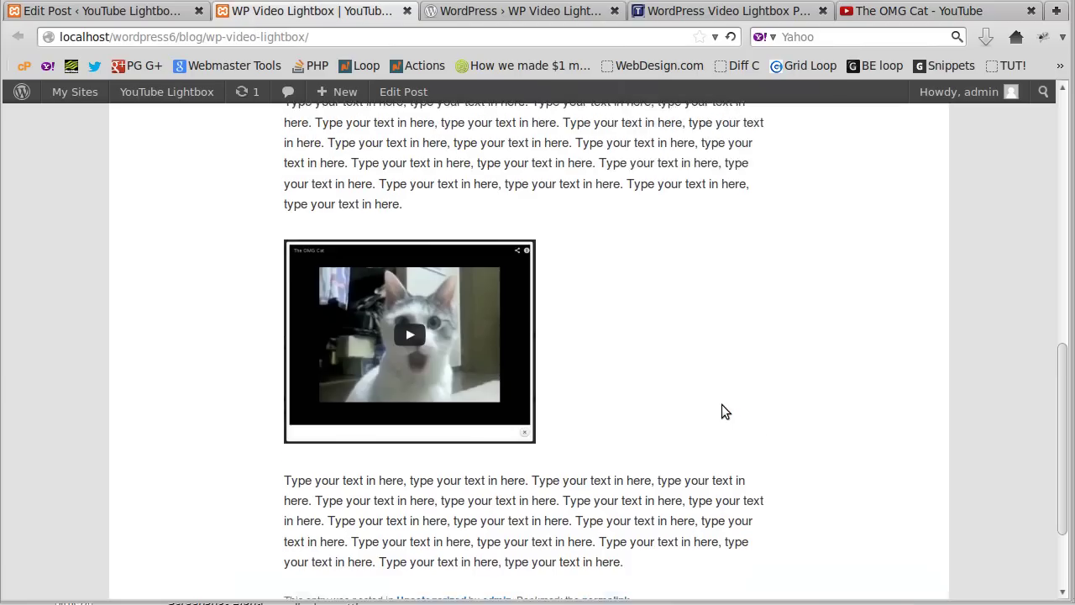
{"action": "scroll", "coordinate": [722, 406], "scroll_direction": "up", "scroll_amount": 1}
{"action": "scroll", "coordinate": [722, 406], "scroll_direction": "down", "scroll_amount": 3}
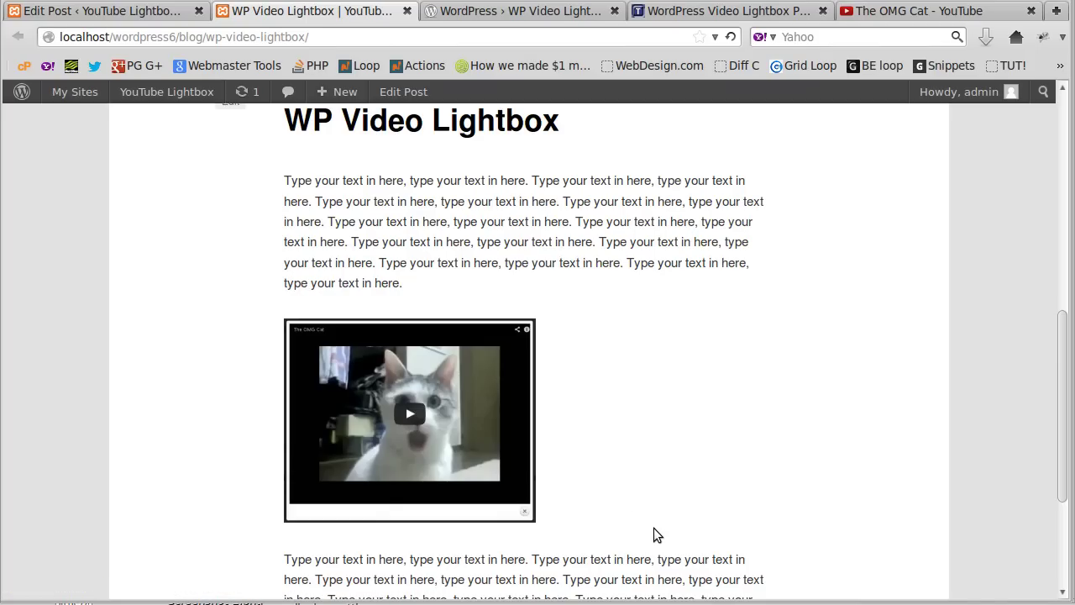
{"action": "left_click", "coordinate": [412, 413]}
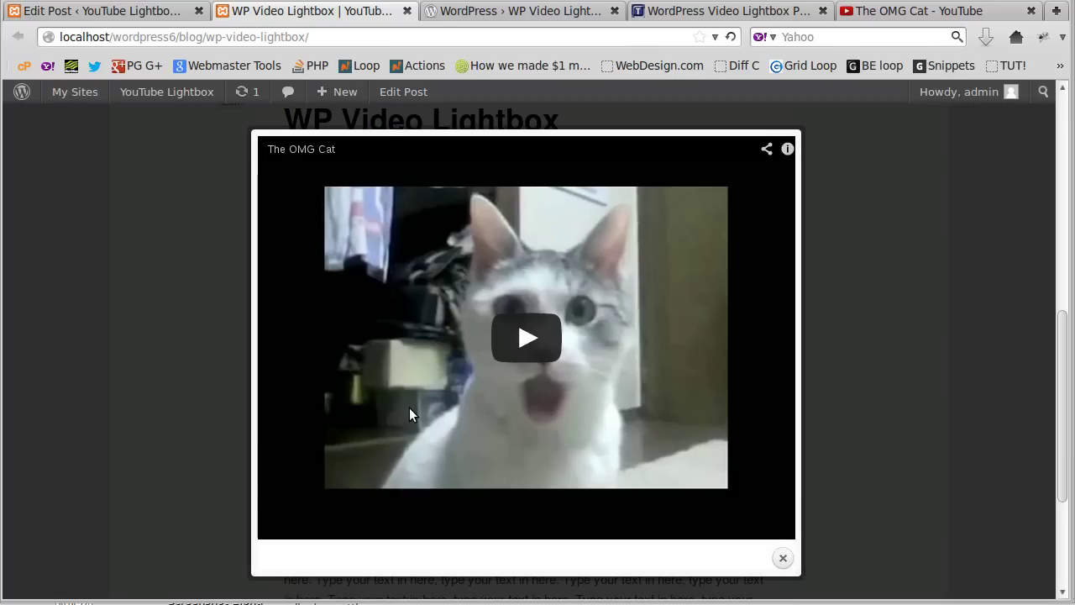